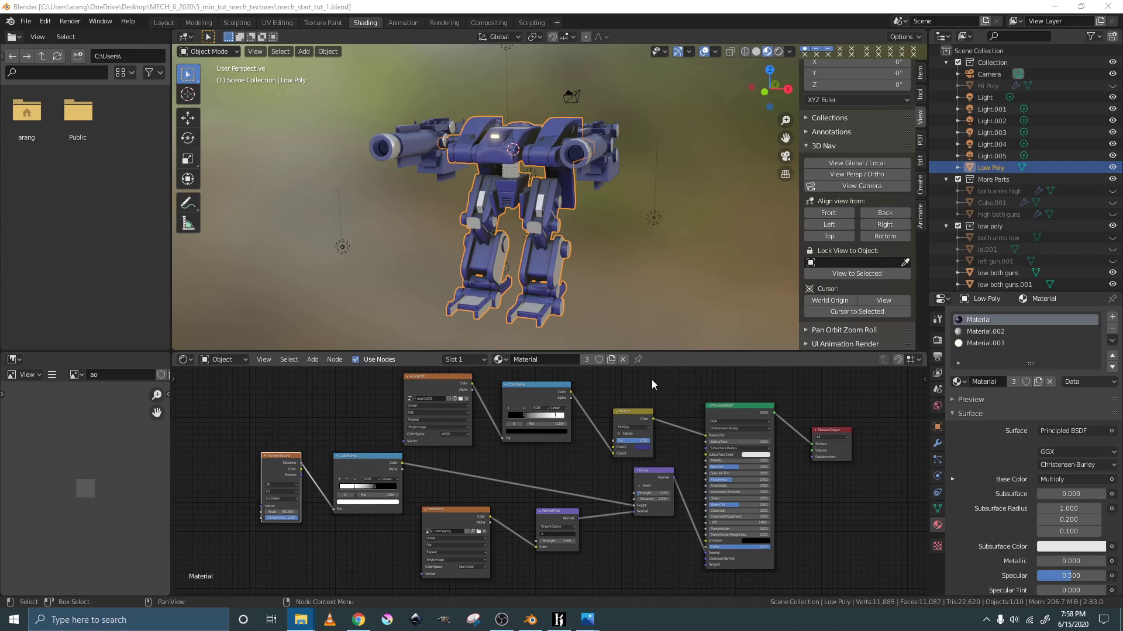
# - Hide the Low Poly mech body, then show and select the Hi Poly mech instead
pyautogui.press('Pause')
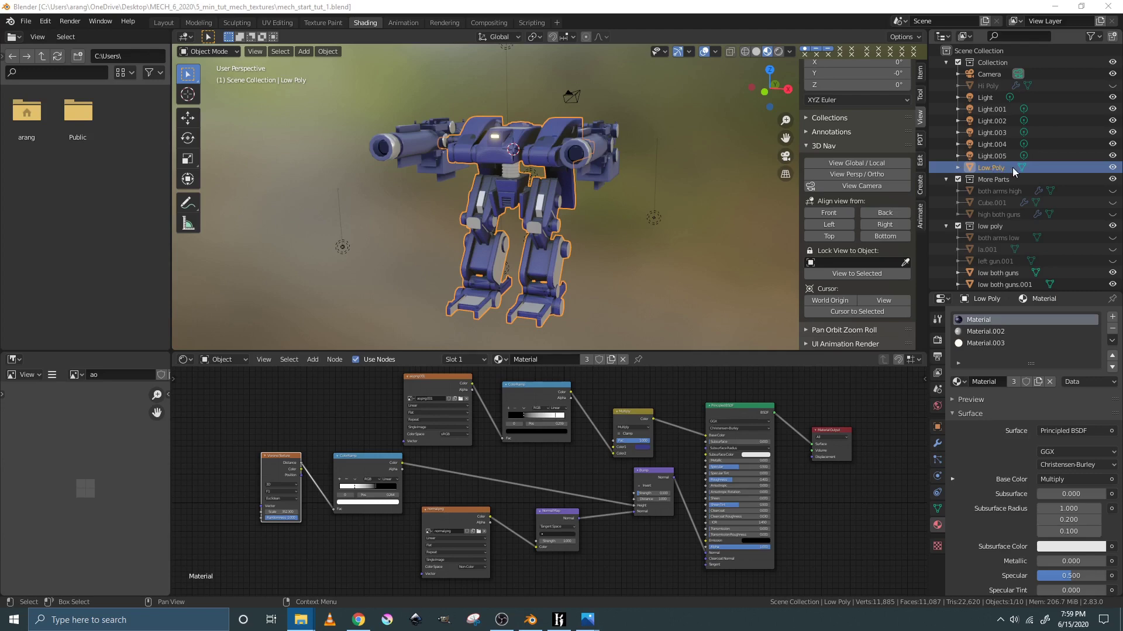
pyautogui.click(1111, 168)
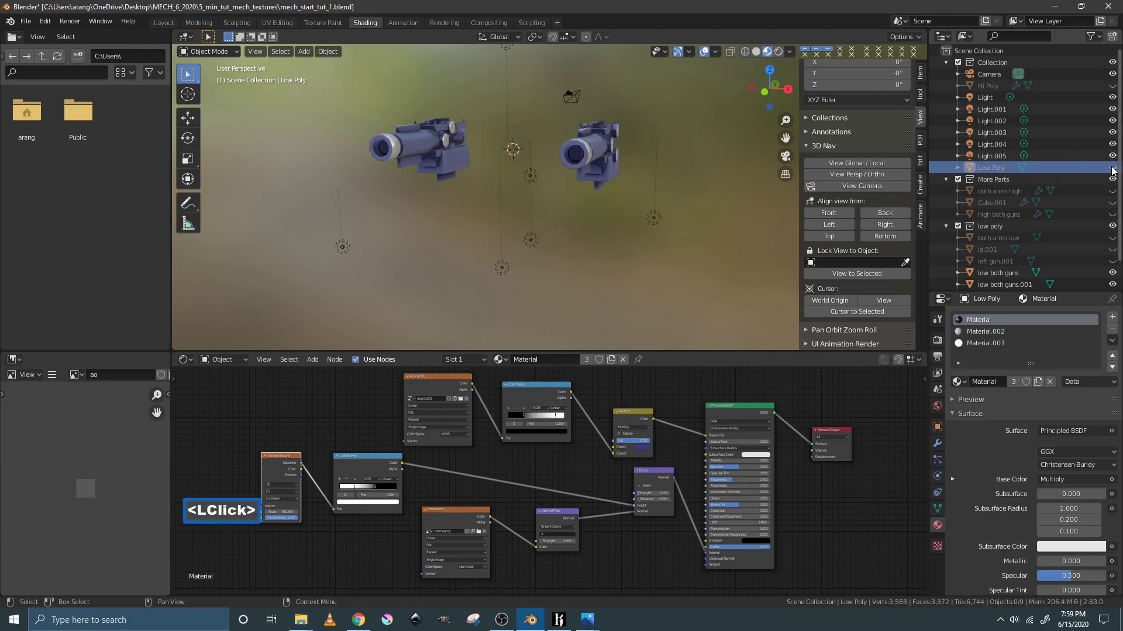
pyautogui.click(1112, 86)
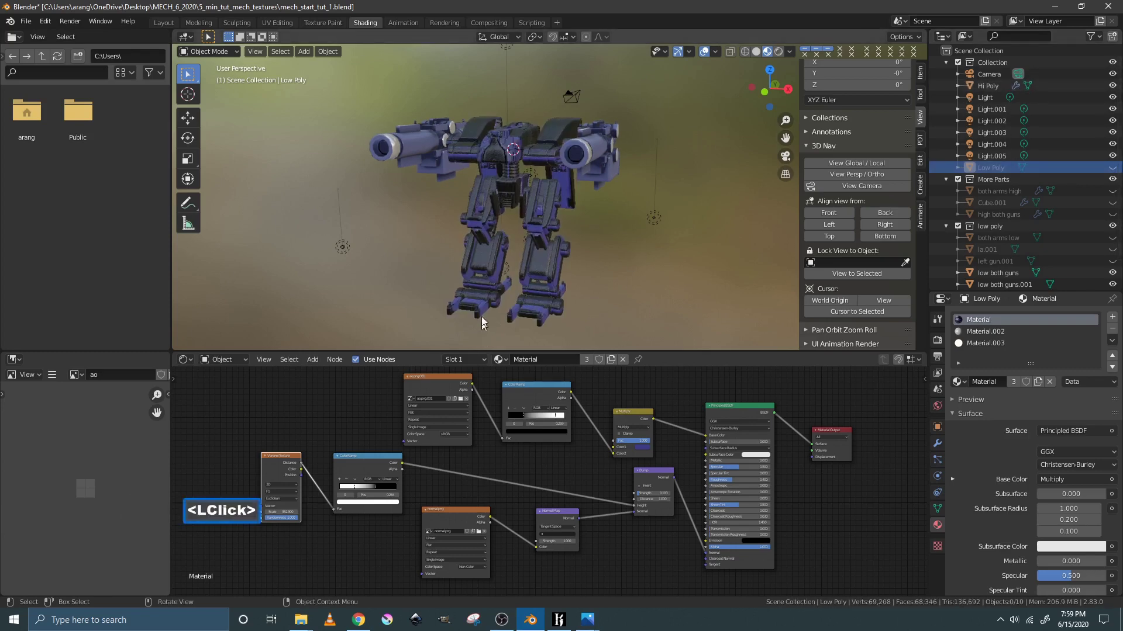
pyautogui.click(543, 208)
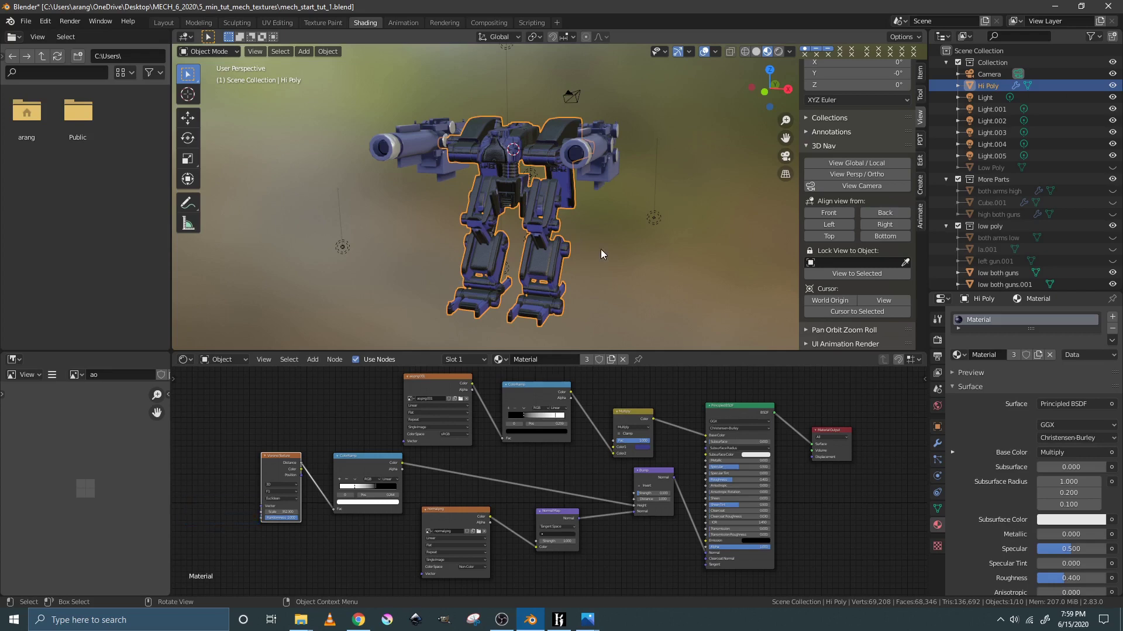
pyautogui.moveTo(601, 249); pyautogui.dragTo(596, 250, button='middle')
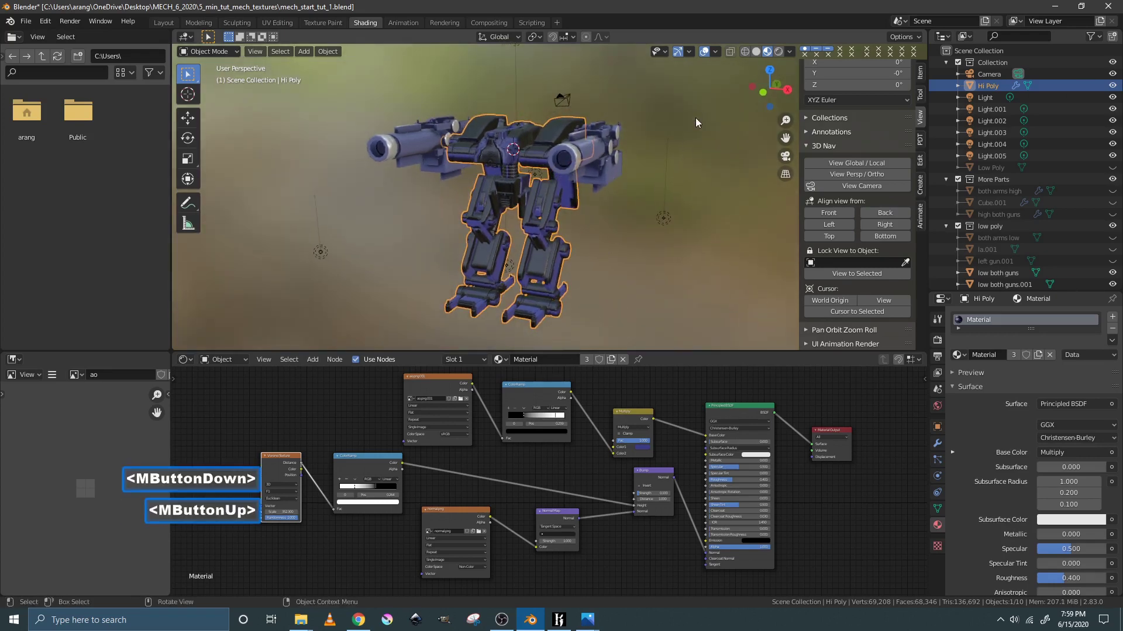
# - Light the viewport with the scene world and bring up the World properties
pyautogui.click(790, 51)
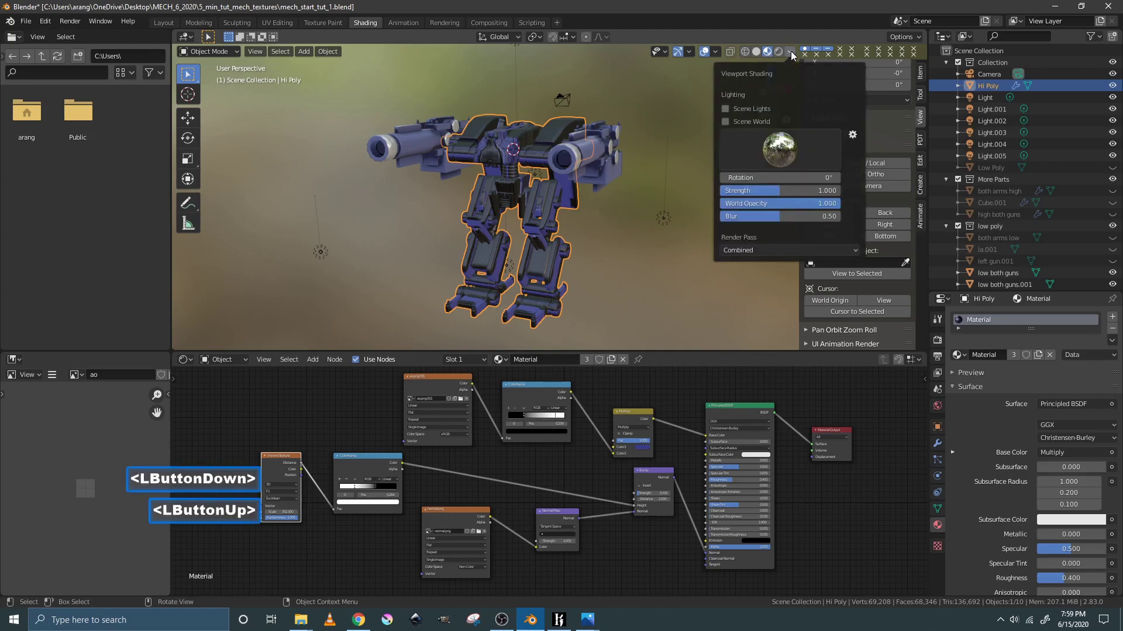
pyautogui.click(726, 121)
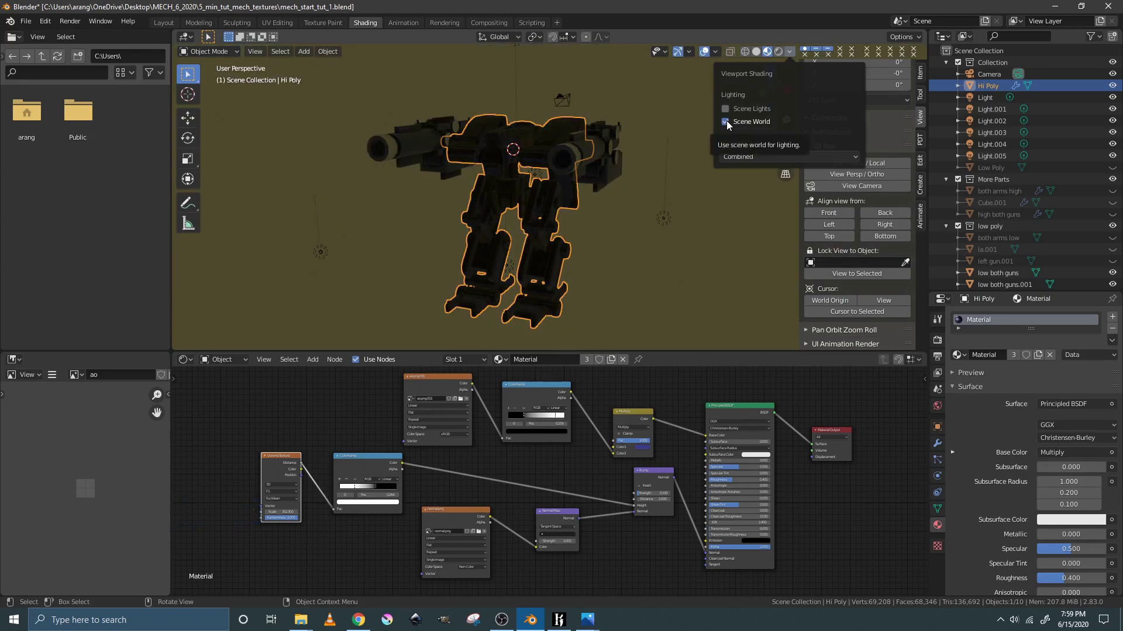
pyautogui.click(937, 405)
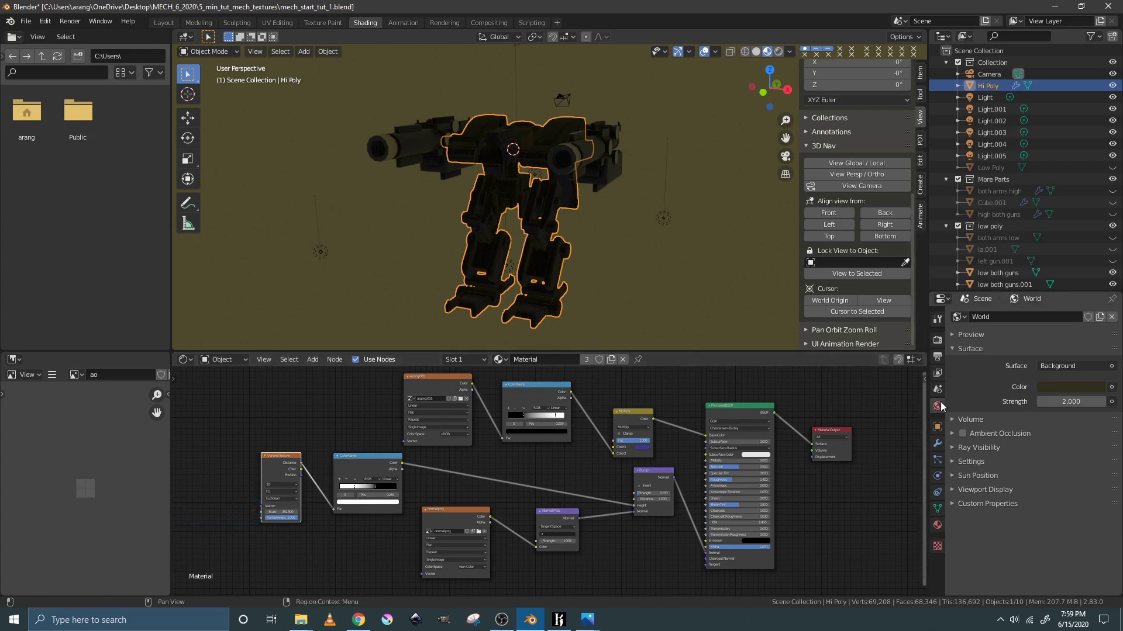
pyautogui.click(928, 358)
# - Return to studio HDRI lighting, preview the dark HDRI, then settle on the forest HDRI
pyautogui.click(790, 50)
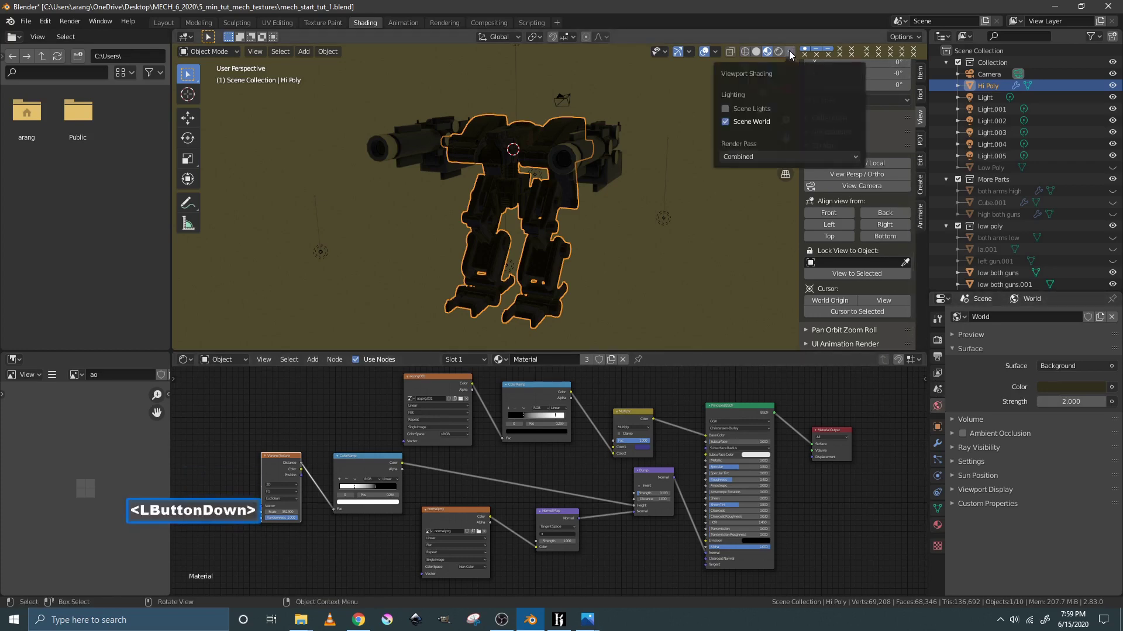
pyautogui.click(726, 122)
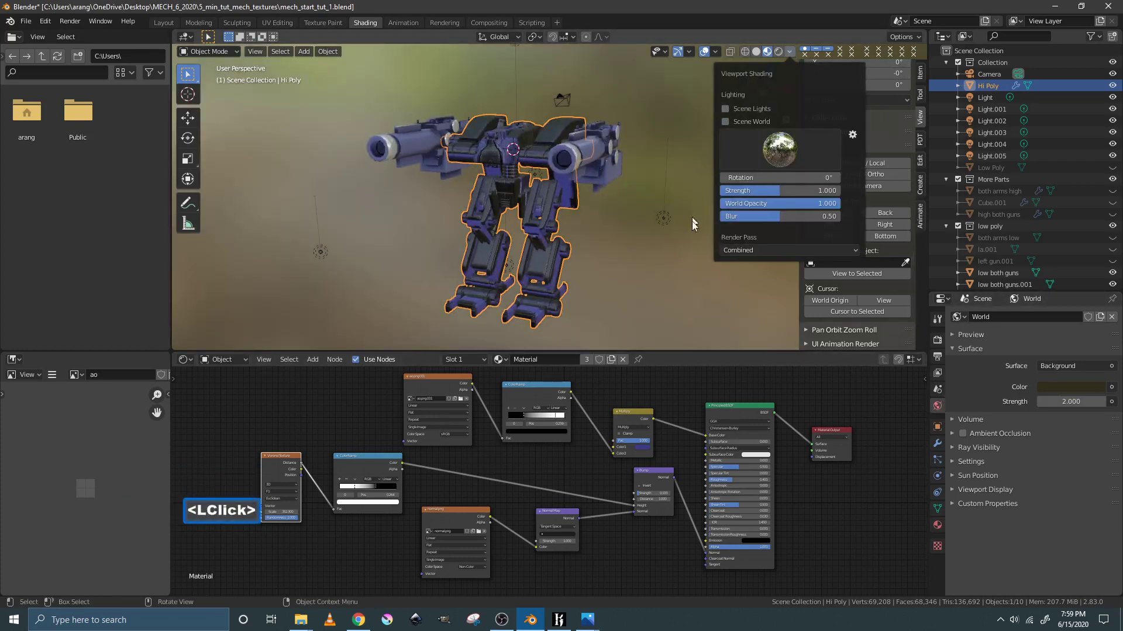
pyautogui.click(791, 157)
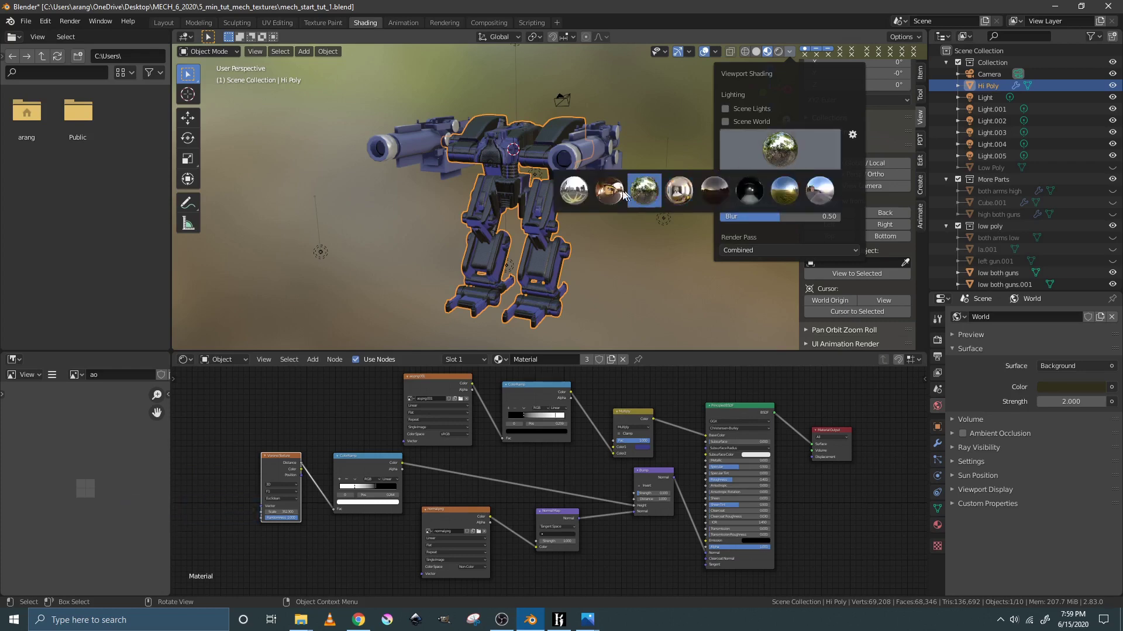
pyautogui.click(759, 191)
pyautogui.click(759, 192)
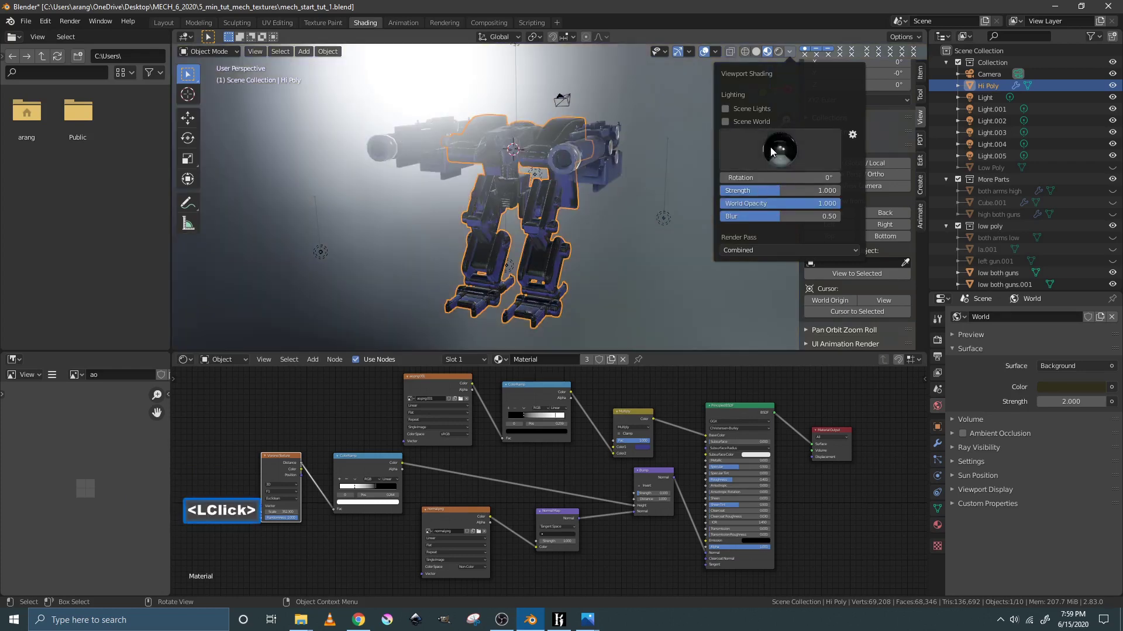
pyautogui.click(774, 148)
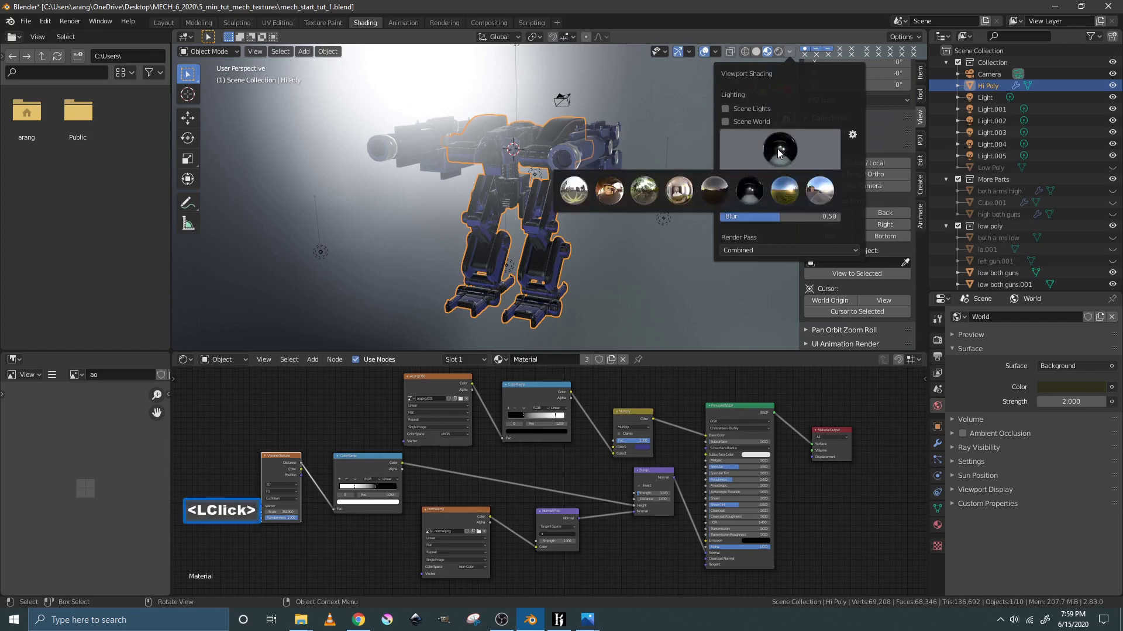
pyautogui.click(642, 190)
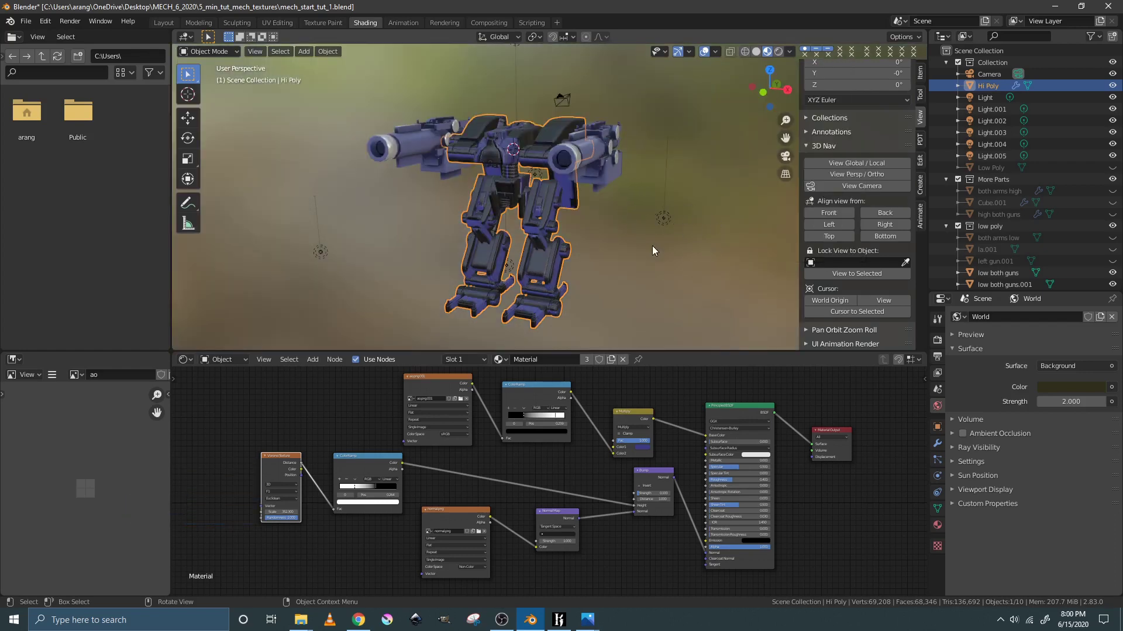
pyautogui.moveTo(651, 247)
pyautogui.mouseDown(button='middle')
pyautogui.moveTo(642, 254)
pyautogui.moveTo(661, 251)
pyautogui.mouseUp(button='middle')
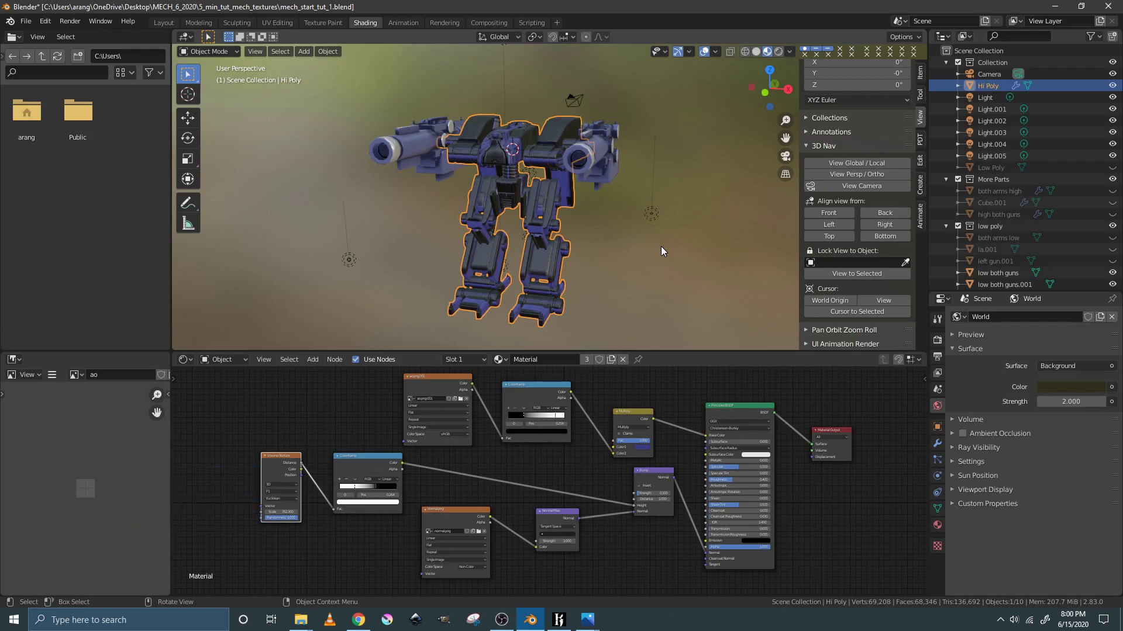
pyautogui.press('Pause')
# - Keep Cycles as the render engine with Device set to GPU Compute, then return to Material Properties
pyautogui.click(937, 342)
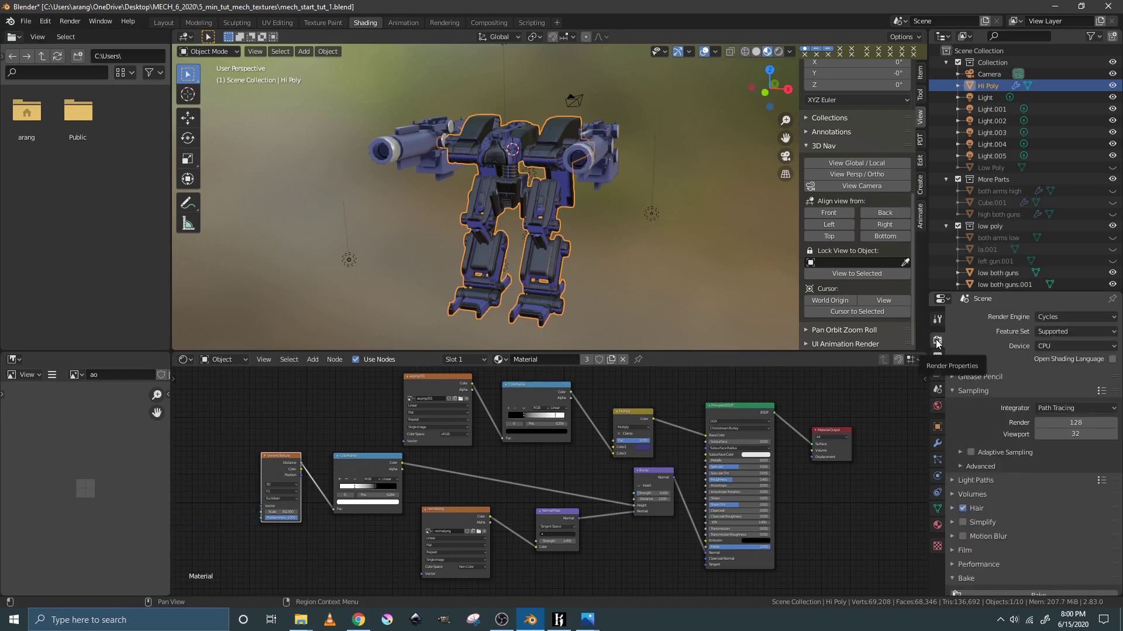
pyautogui.click(1046, 316)
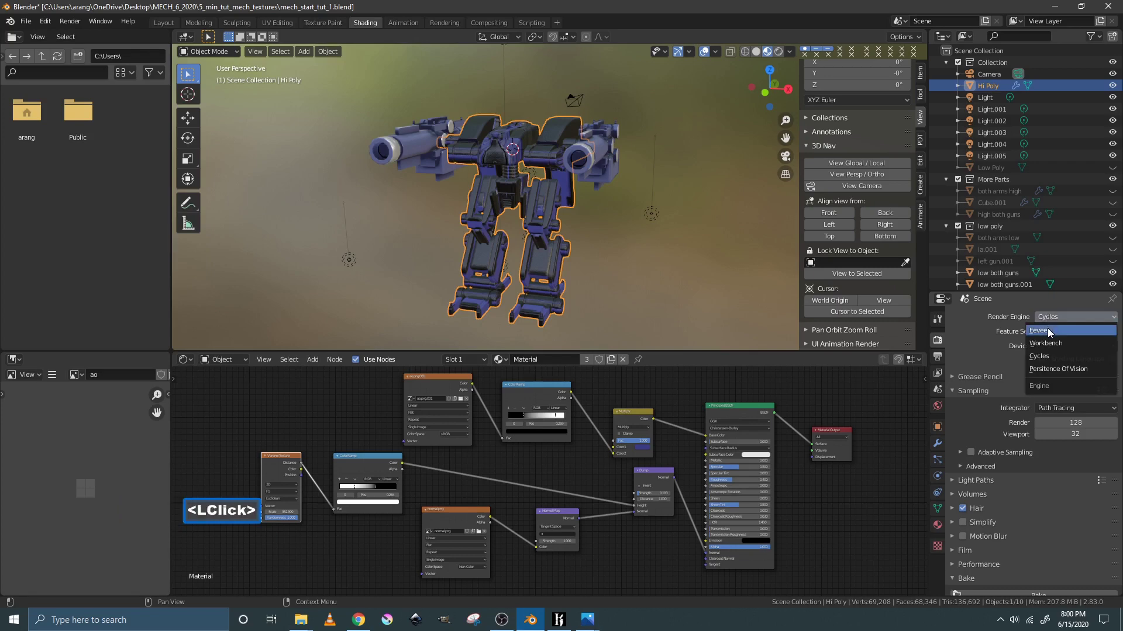
pyautogui.click(1054, 315)
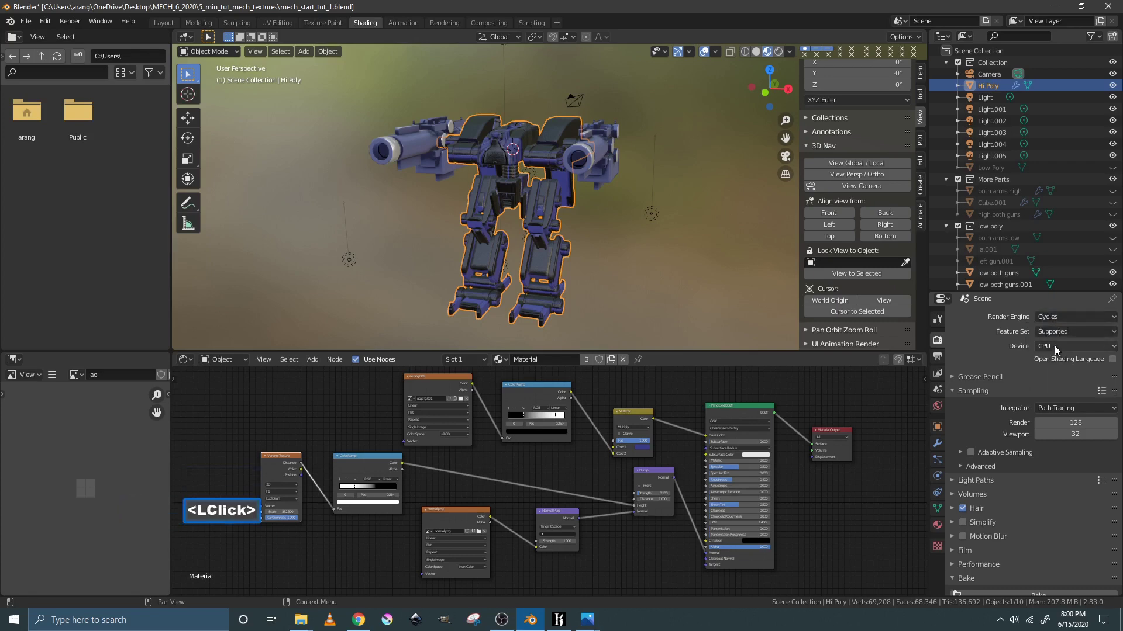
pyautogui.click(1054, 345)
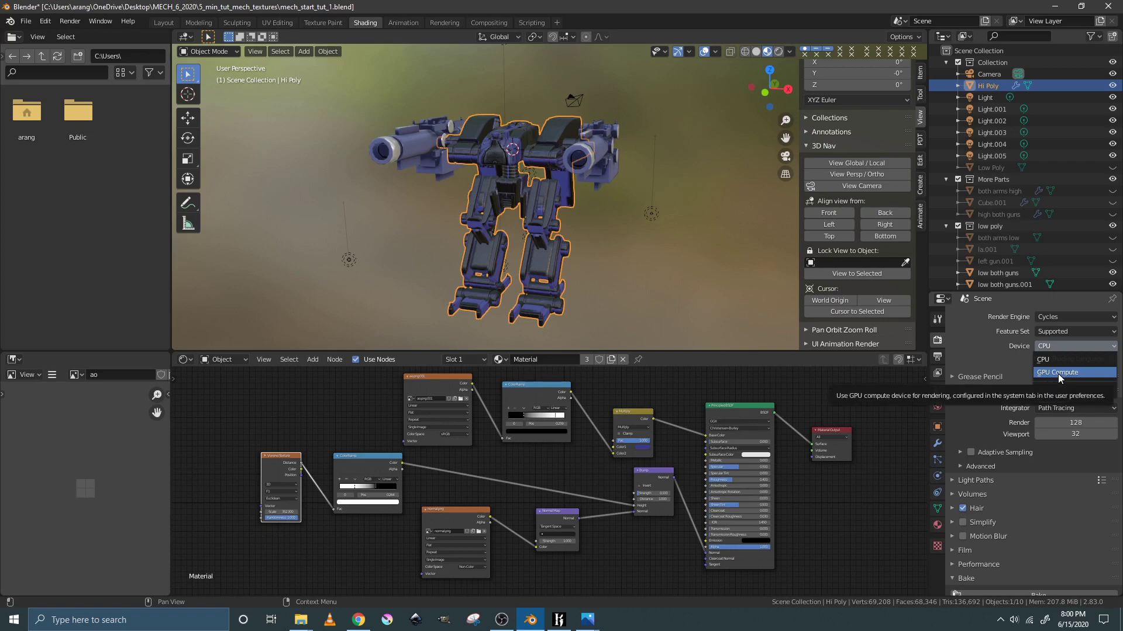
pyautogui.click(1057, 373)
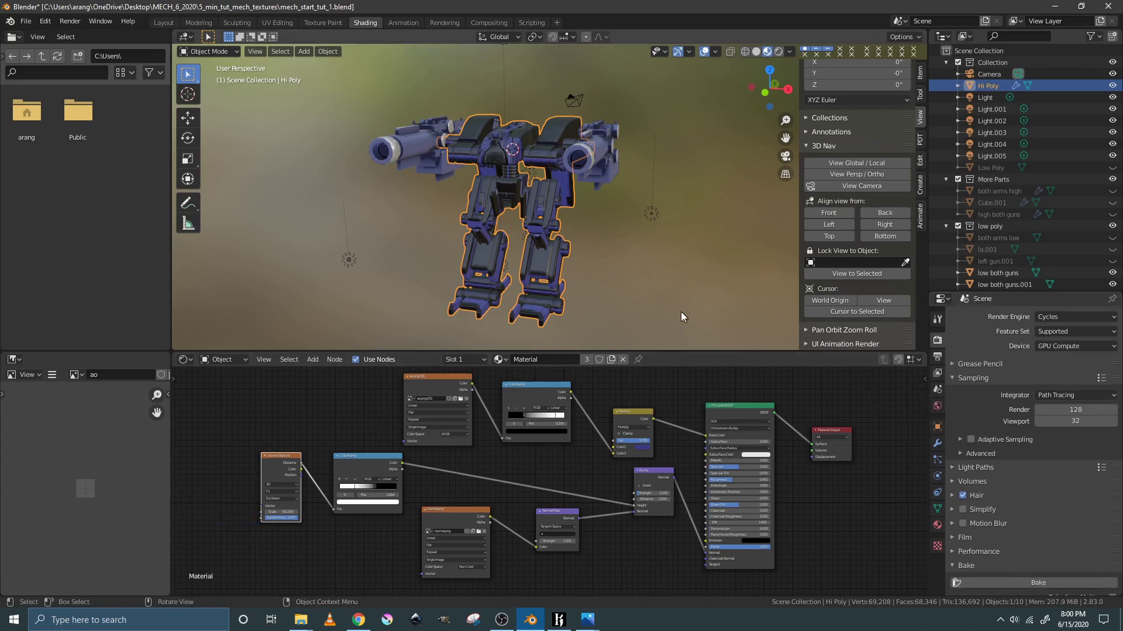
pyautogui.click(937, 526)
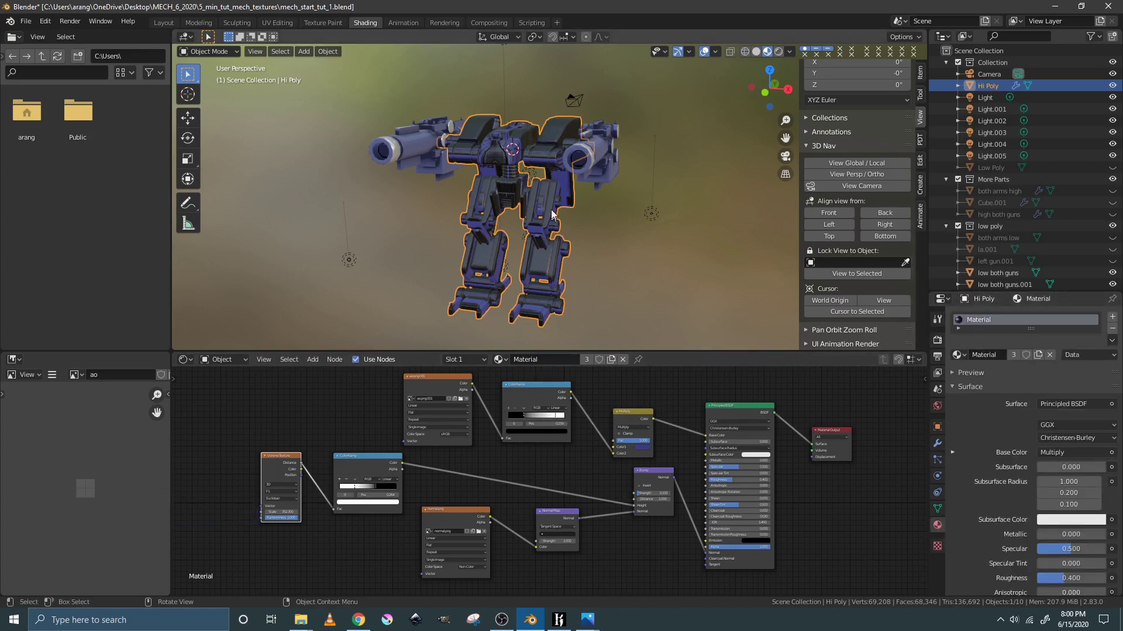
# - Remove the mech's old material slot and create a fresh Material.004 with a default Principled BSDF
pyautogui.click(1112, 332)
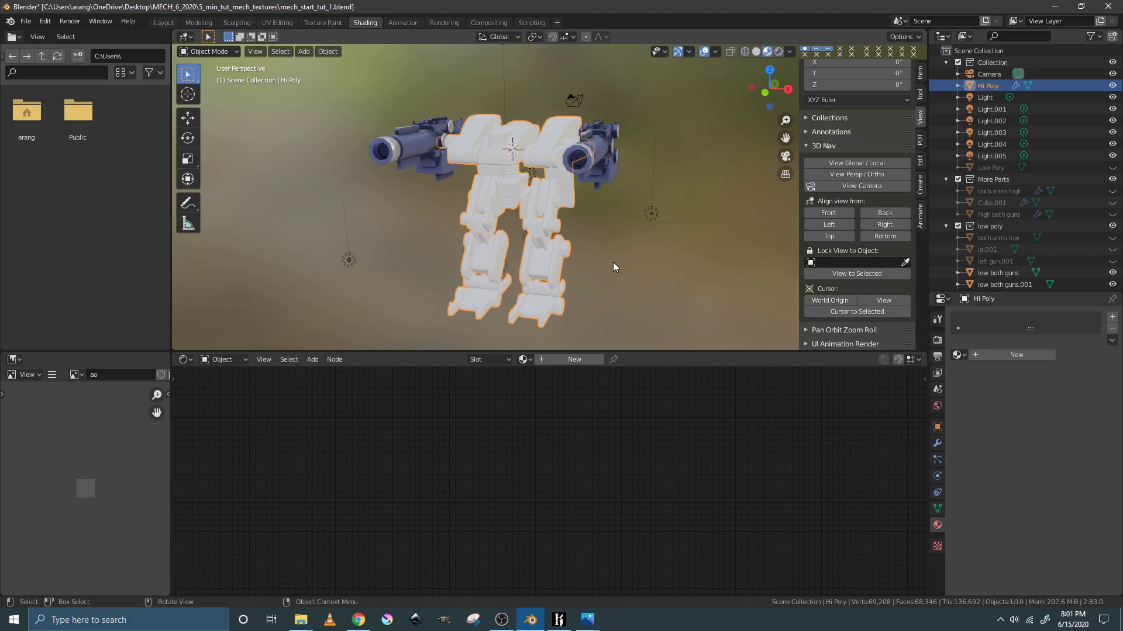
pyautogui.press('Pause')
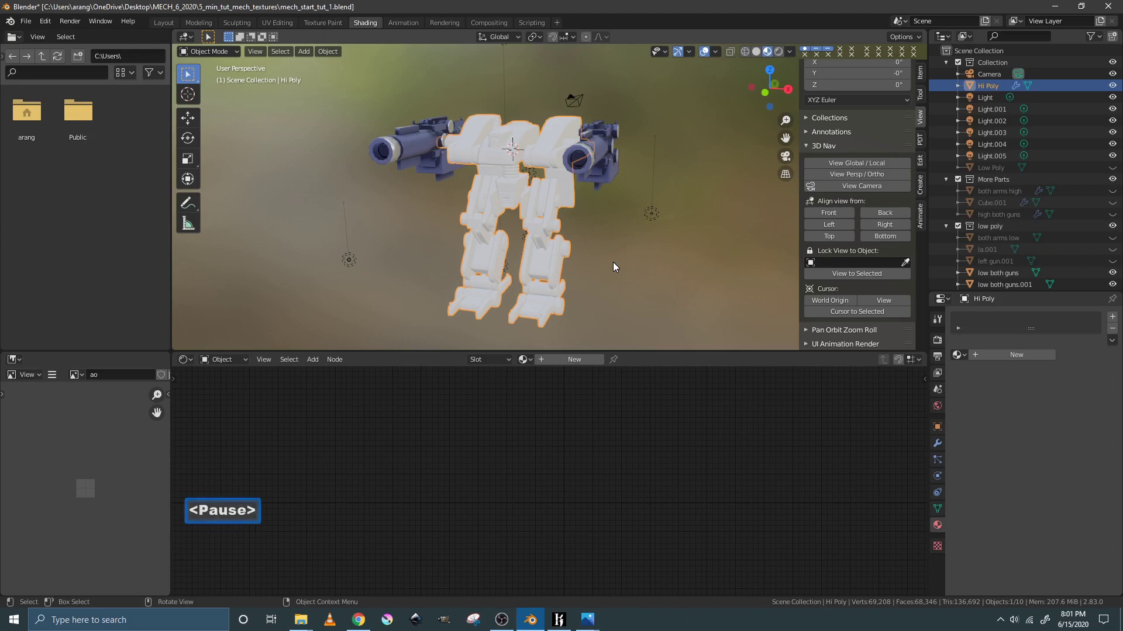
pyautogui.click(1015, 355)
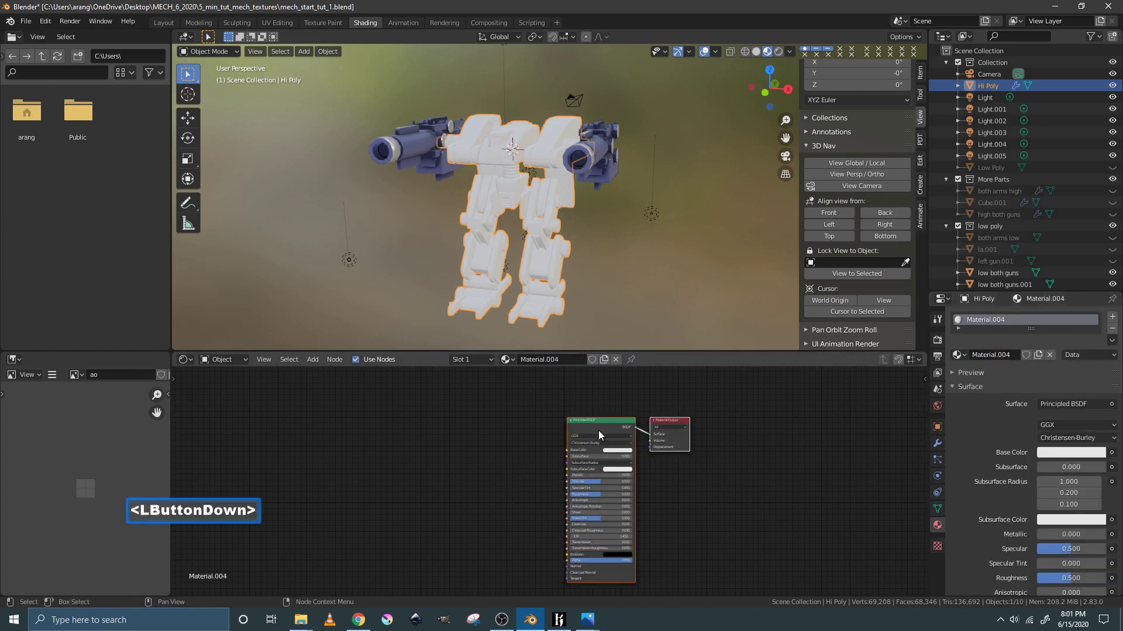
# - Shift the shader nodes aside and add Bevel and Geometry input nodes to the left
pyautogui.moveTo(598, 430); pyautogui.dragTo(572, 412)
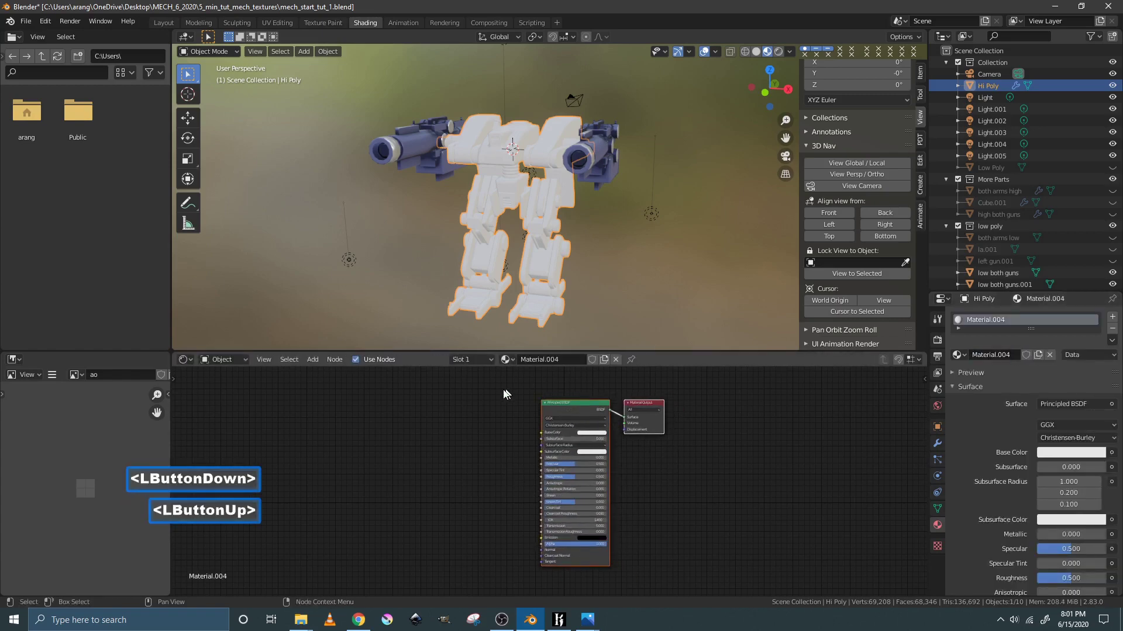
pyautogui.click(313, 359)
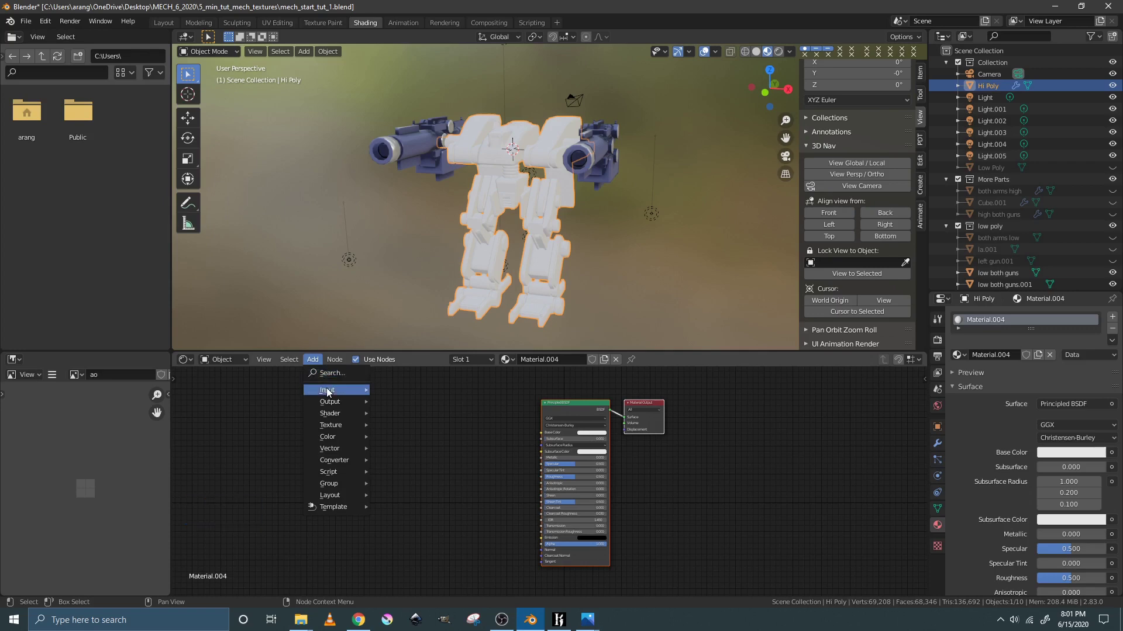
pyautogui.moveTo(327, 388)
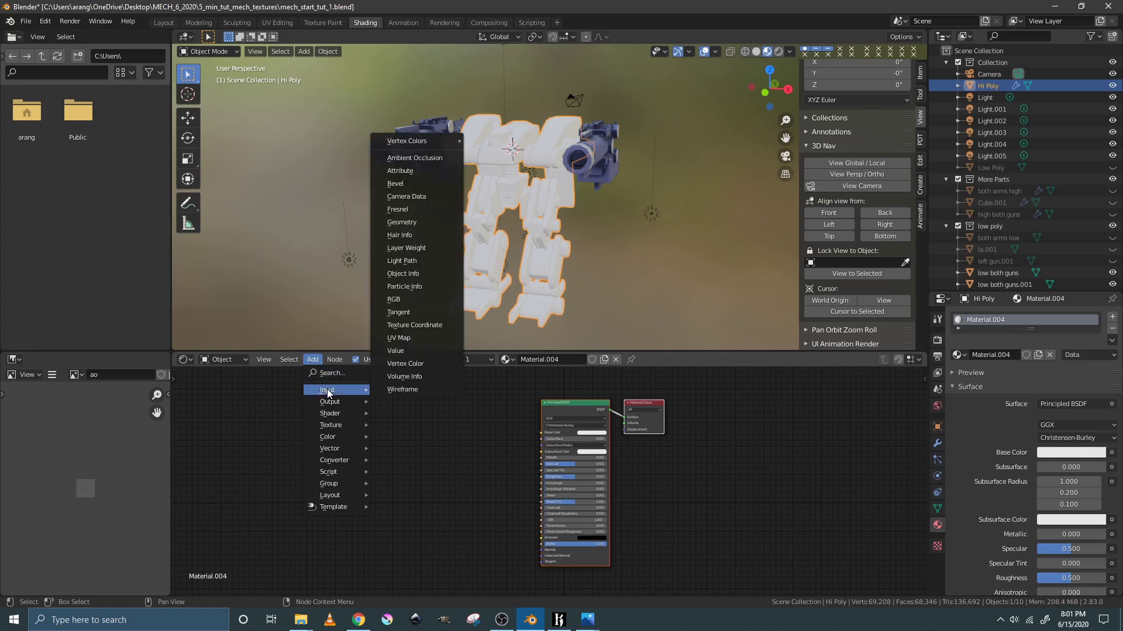
pyautogui.click(403, 183)
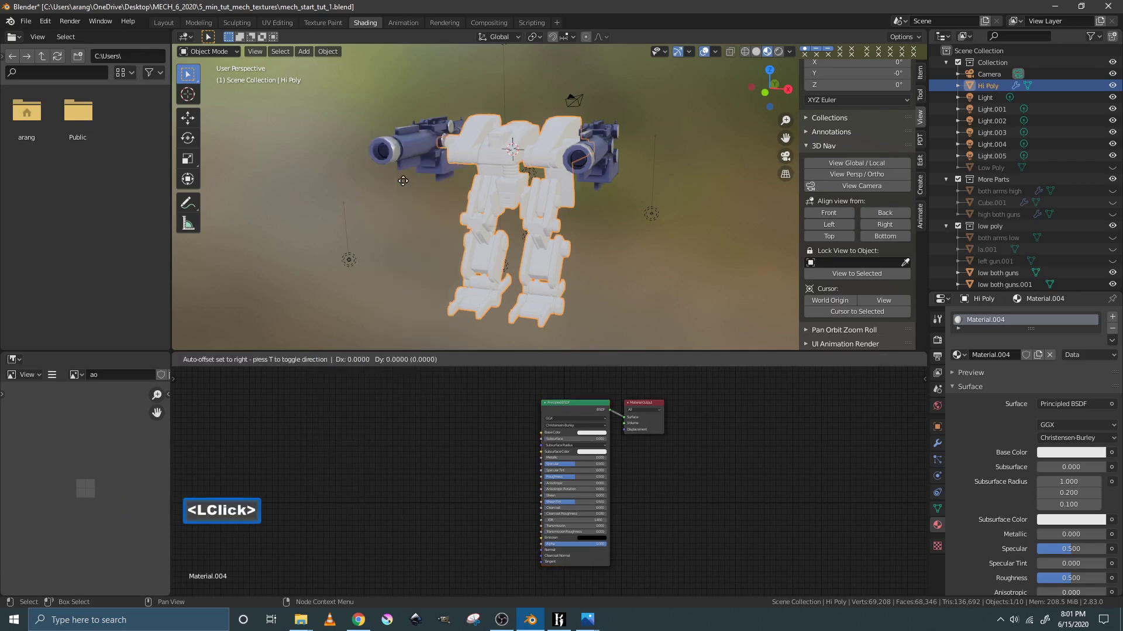
pyautogui.click(311, 377)
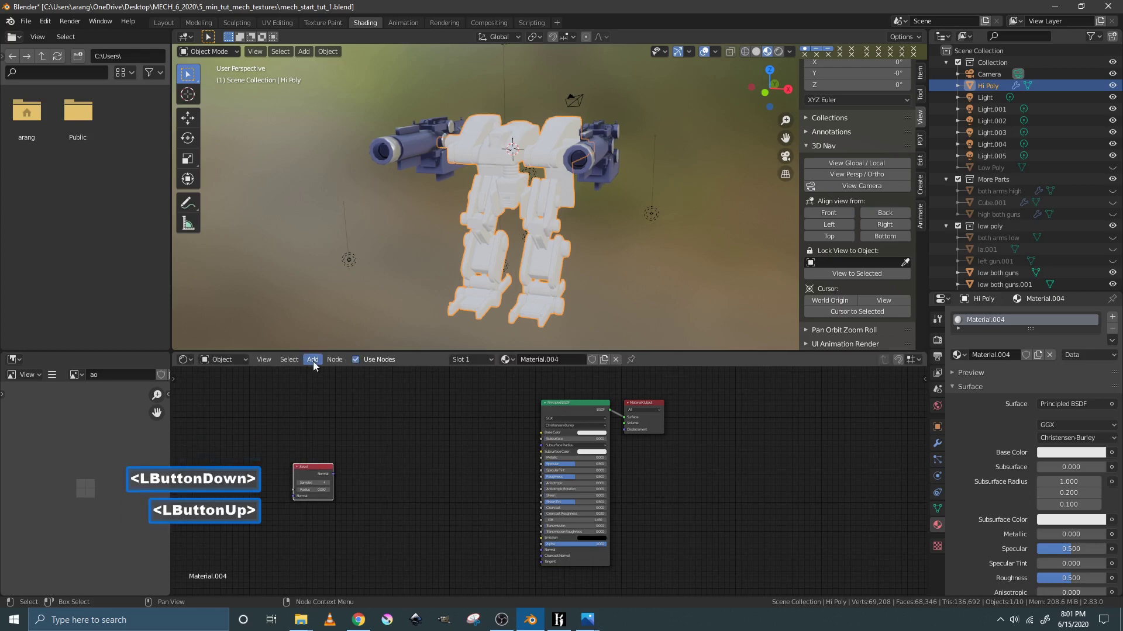
pyautogui.click(313, 360)
pyautogui.moveTo(324, 389)
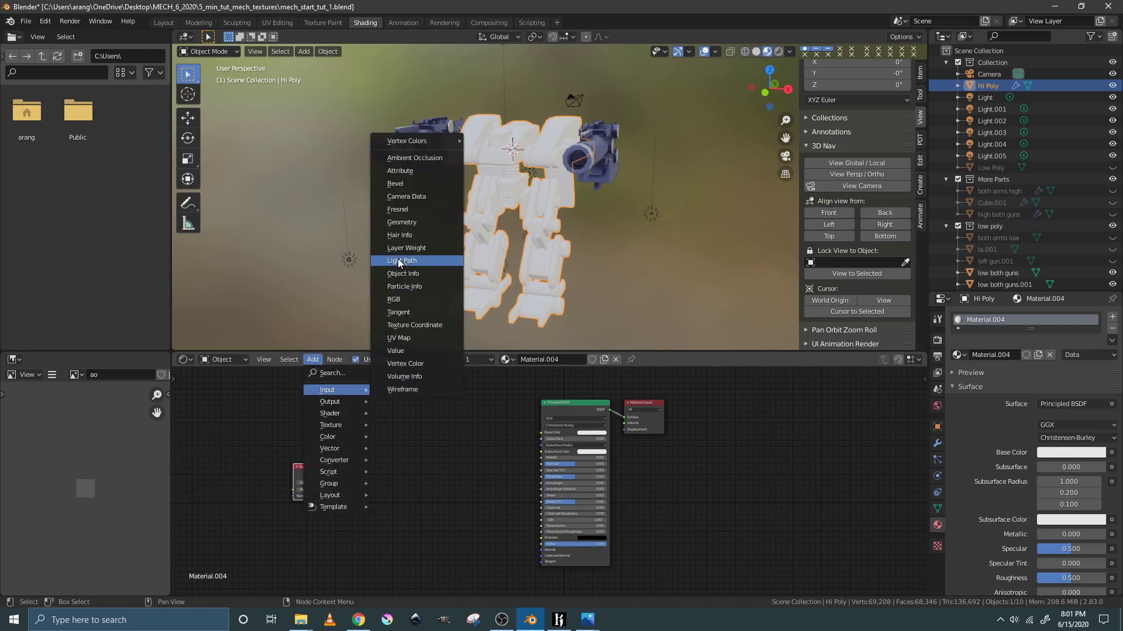
pyautogui.click(405, 223)
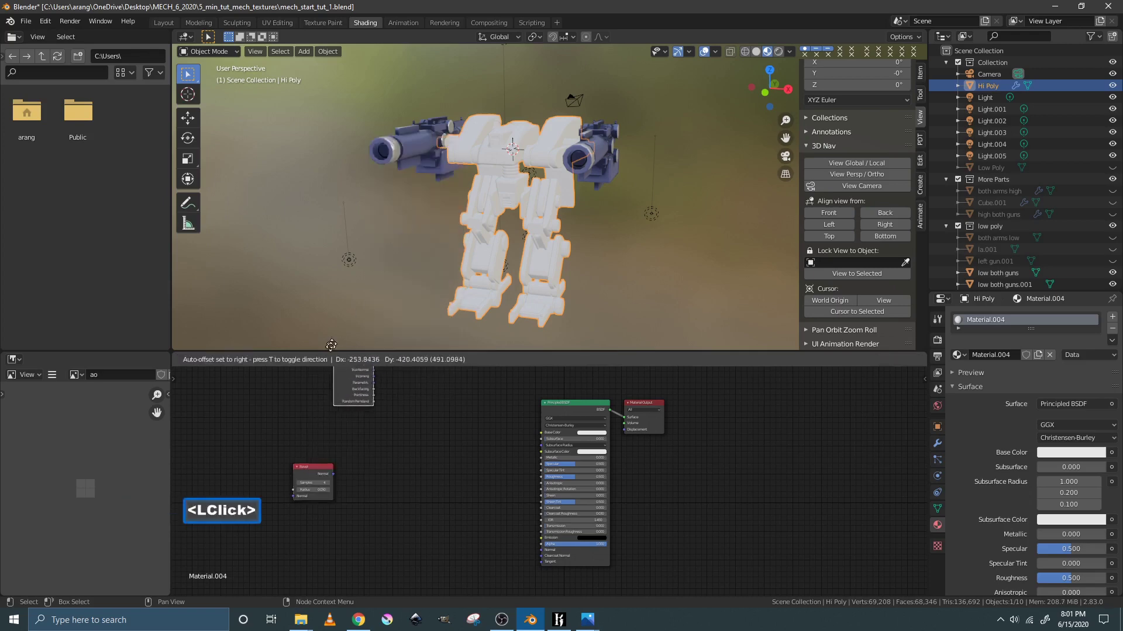
pyautogui.click(294, 384)
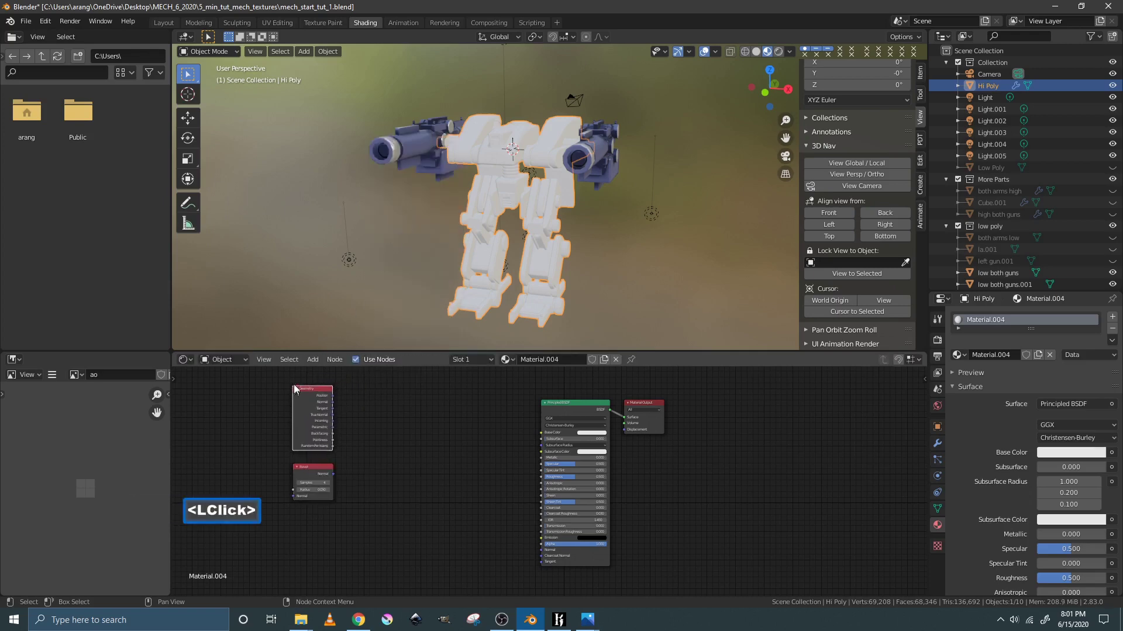
# - Add ColorRamp and Vector Math converter nodes, then save as mech_start_tut_2.blend
pyautogui.click(314, 360)
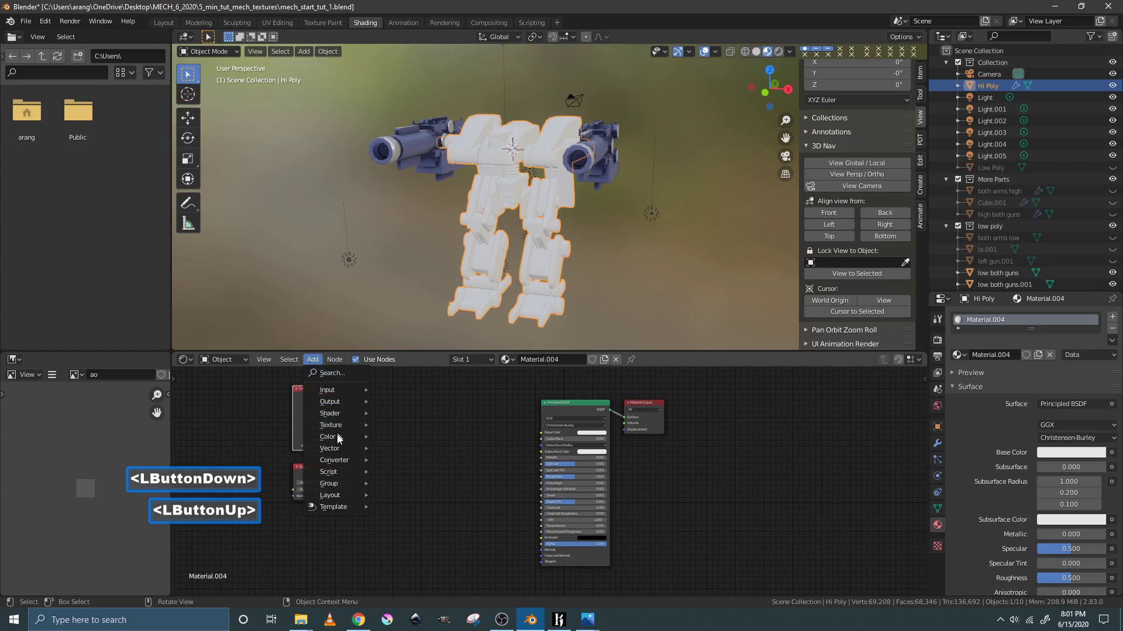
pyautogui.moveTo(340, 461)
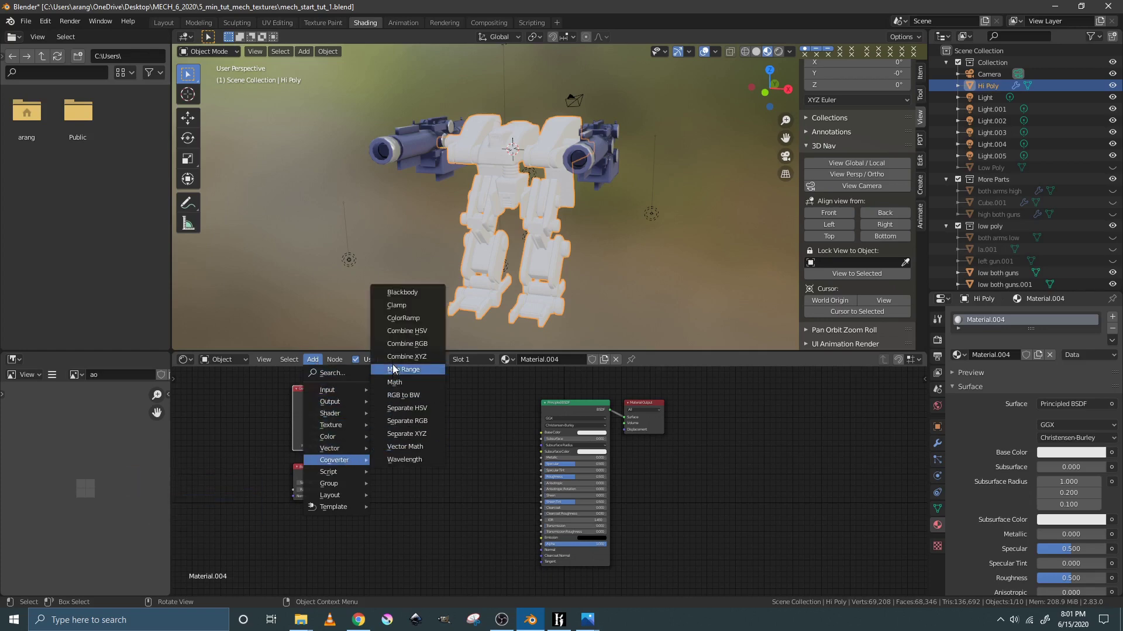
pyautogui.click(392, 319)
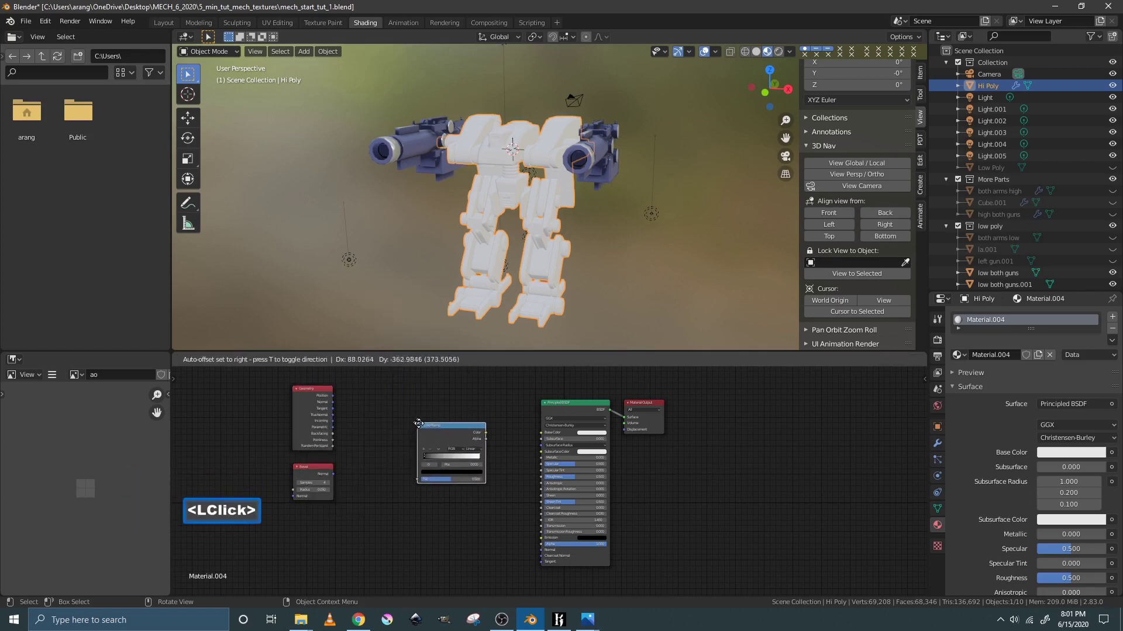
pyautogui.click(462, 450)
pyautogui.click(314, 360)
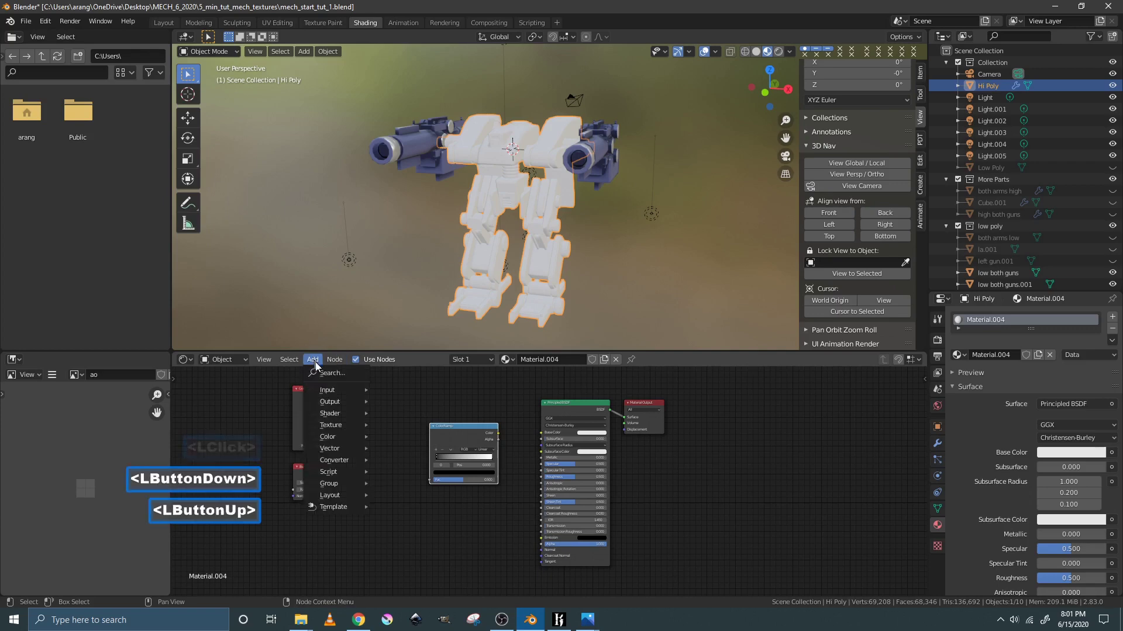
pyautogui.moveTo(343, 460)
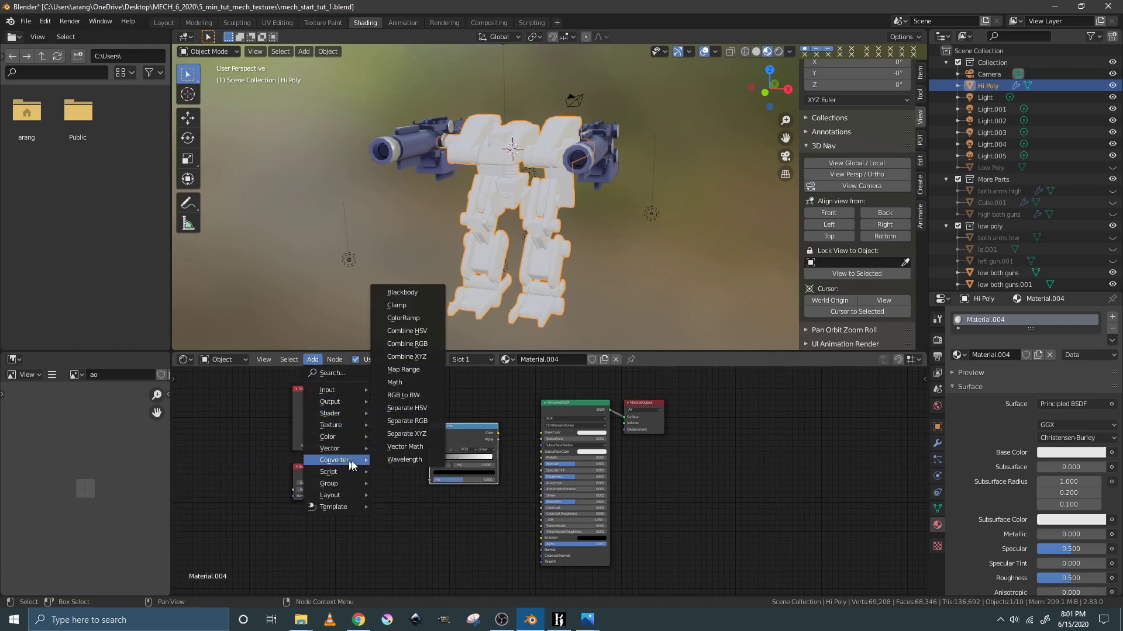
pyautogui.click(395, 446)
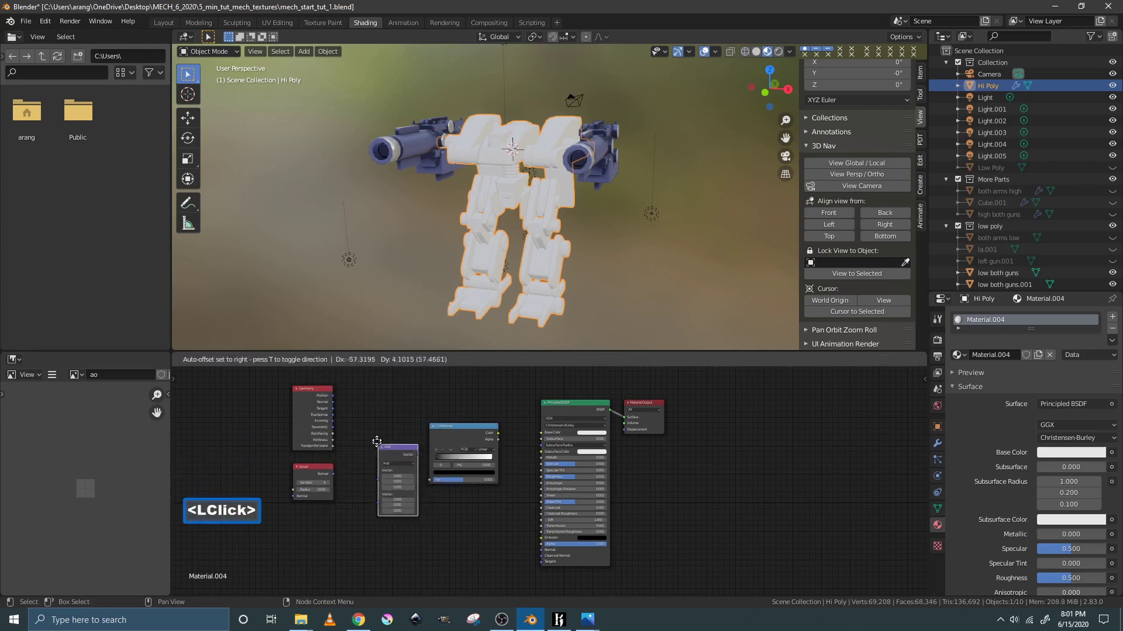
pyautogui.click(370, 431)
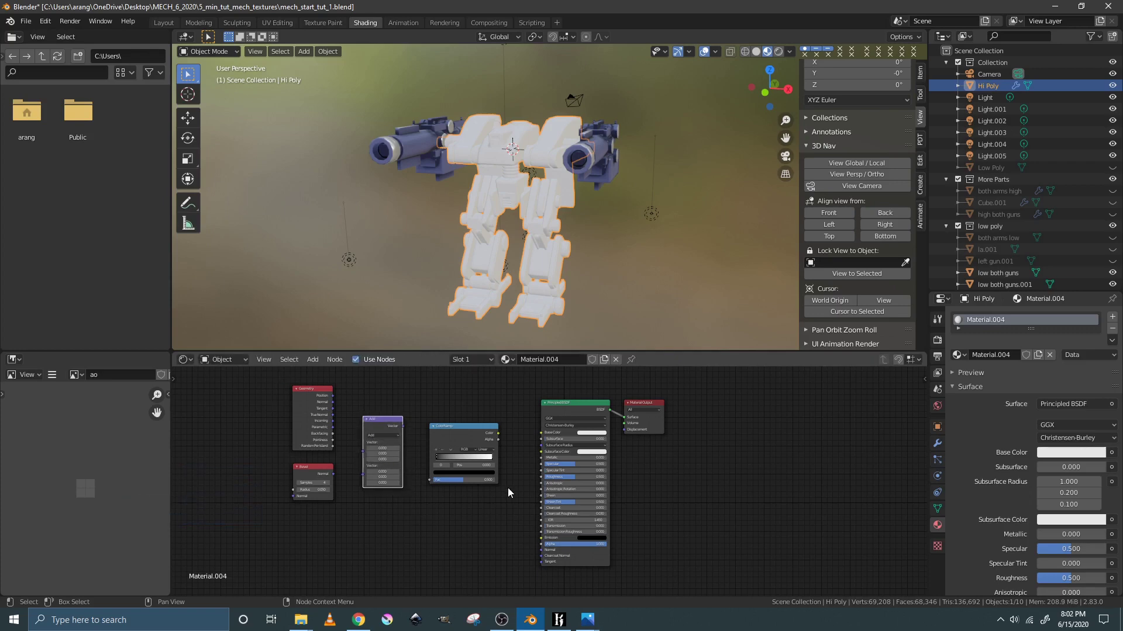
pyautogui.press('Pause')
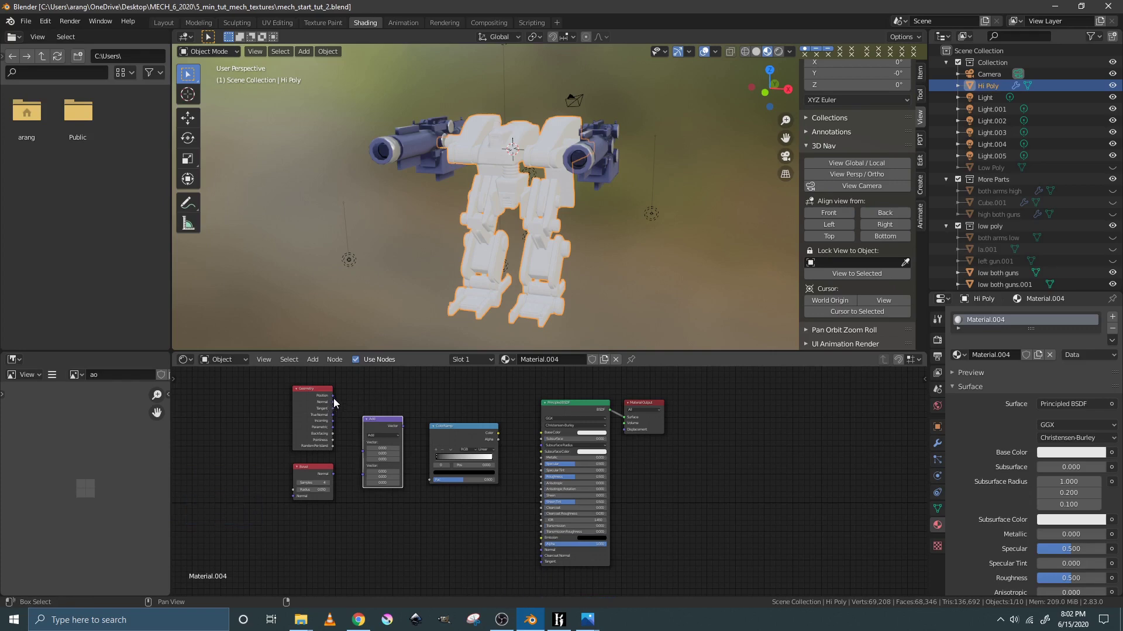
# - Link Geometry Normal and Bevel Normal into Vector Math and set it to Dot Product
pyautogui.scroll(4, 366, 427)
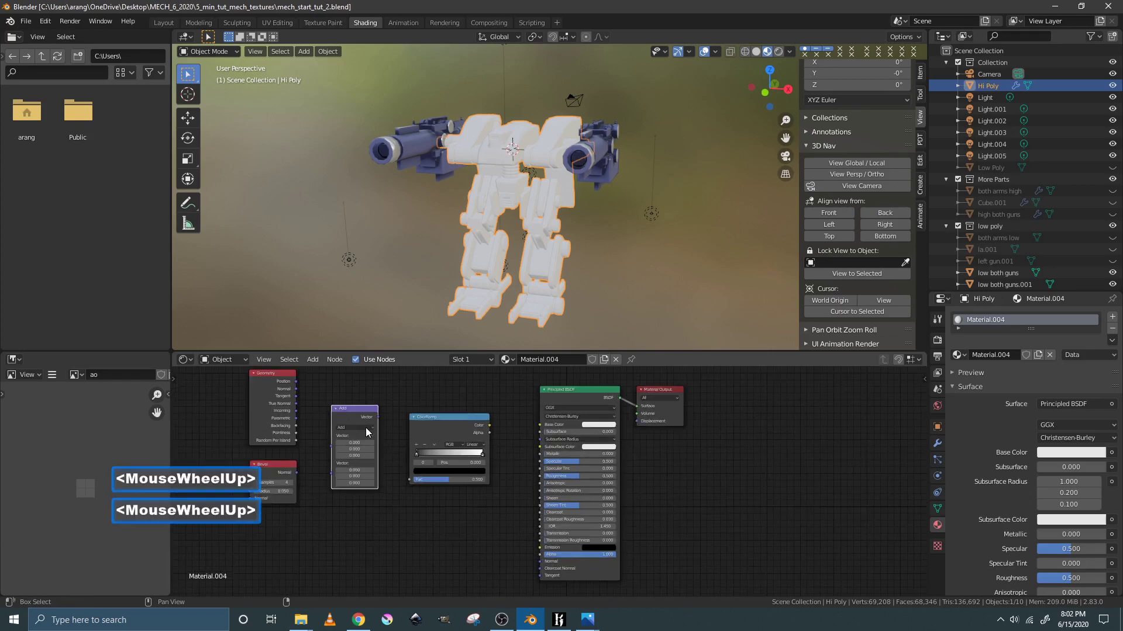
pyautogui.moveTo(369, 434); pyautogui.dragTo(507, 534, button='middle')
pyautogui.scroll(1, 506, 534)
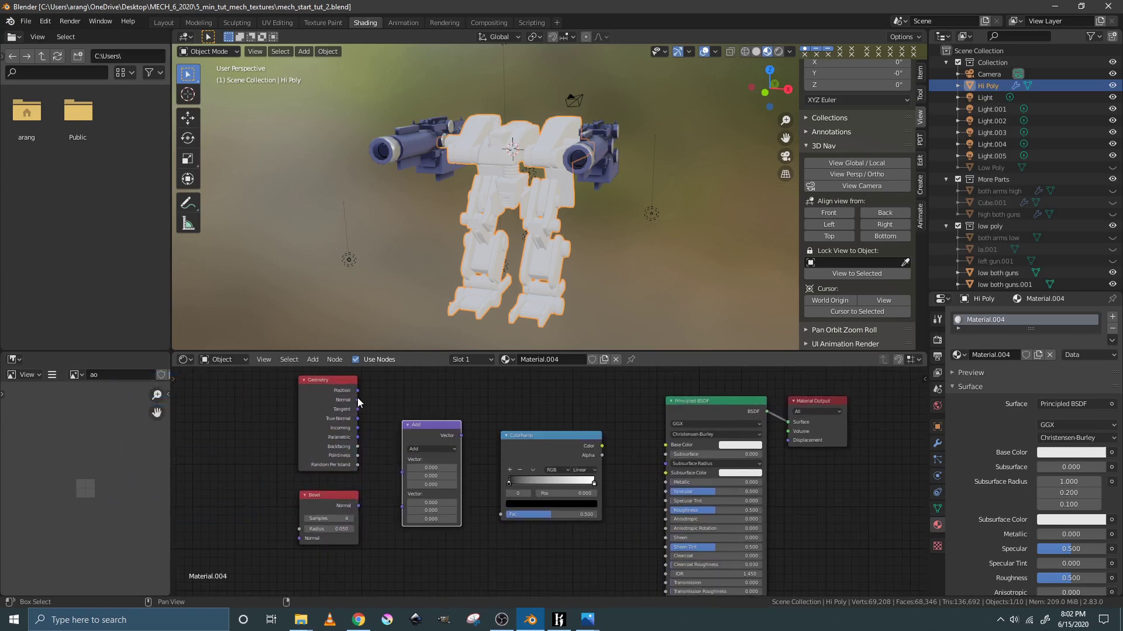
pyautogui.moveTo(358, 401); pyautogui.dragTo(400, 474)
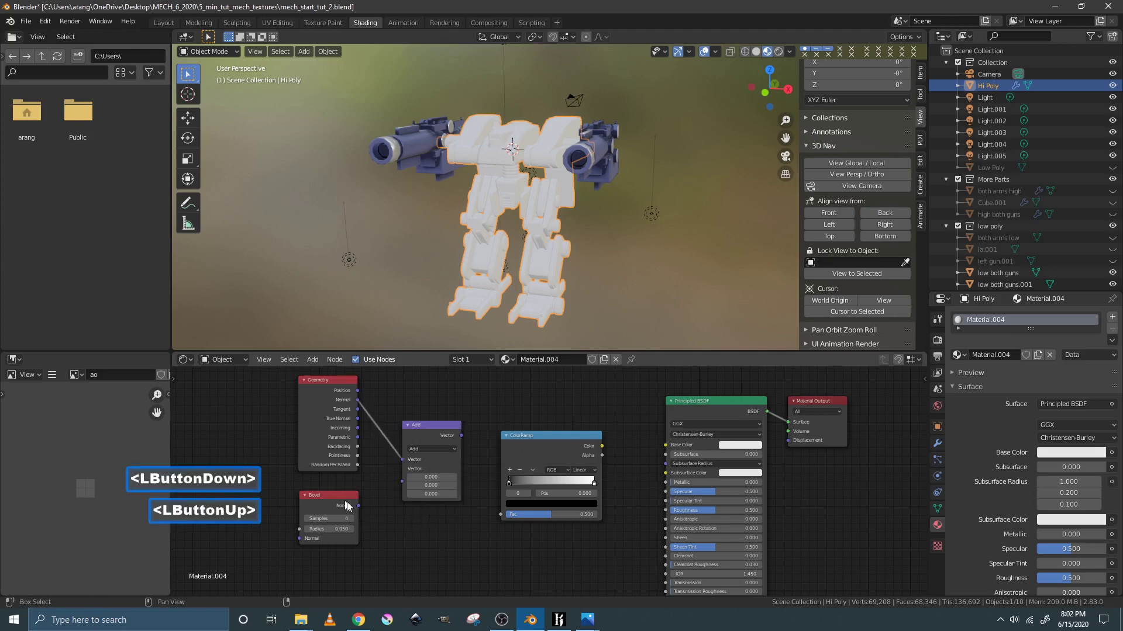
pyautogui.moveTo(358, 507); pyautogui.dragTo(401, 481)
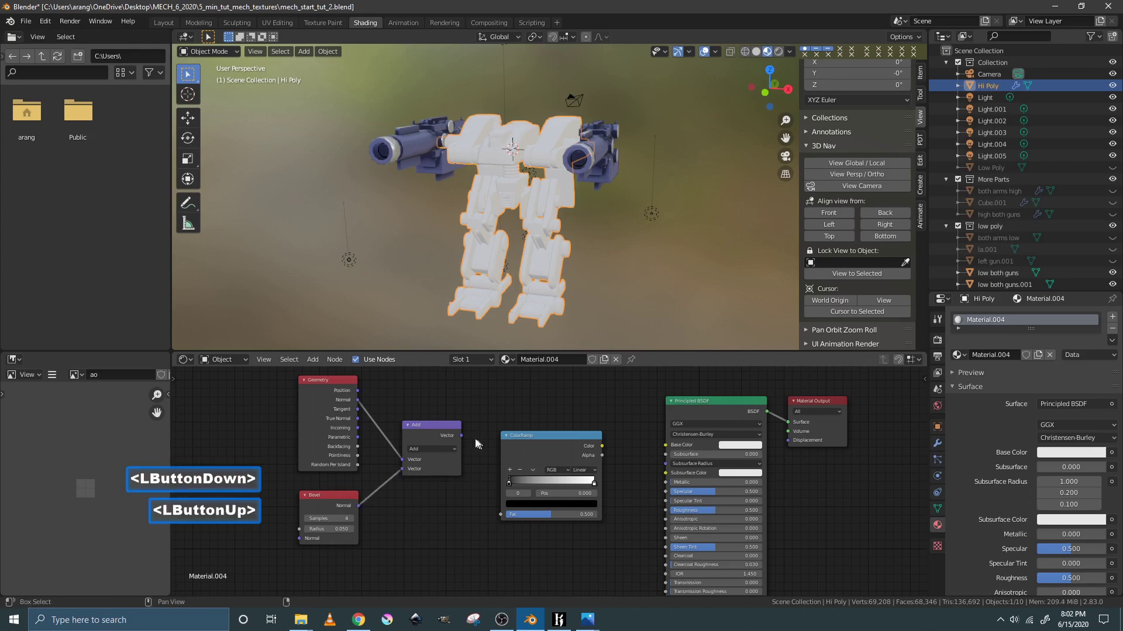
pyautogui.click(433, 449)
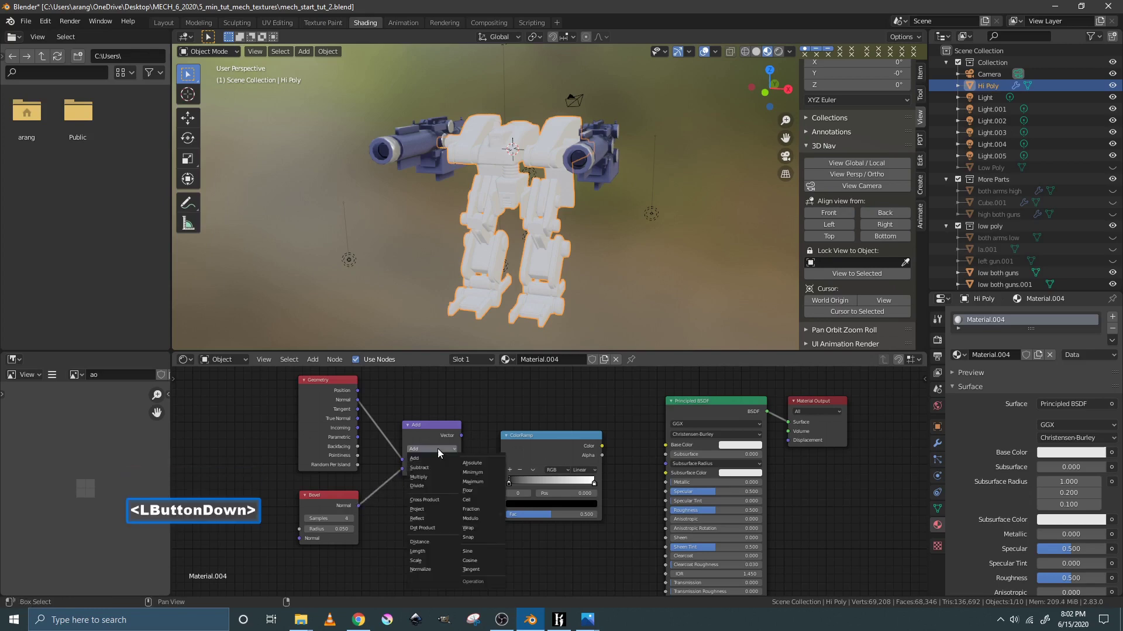
pyautogui.click(430, 528)
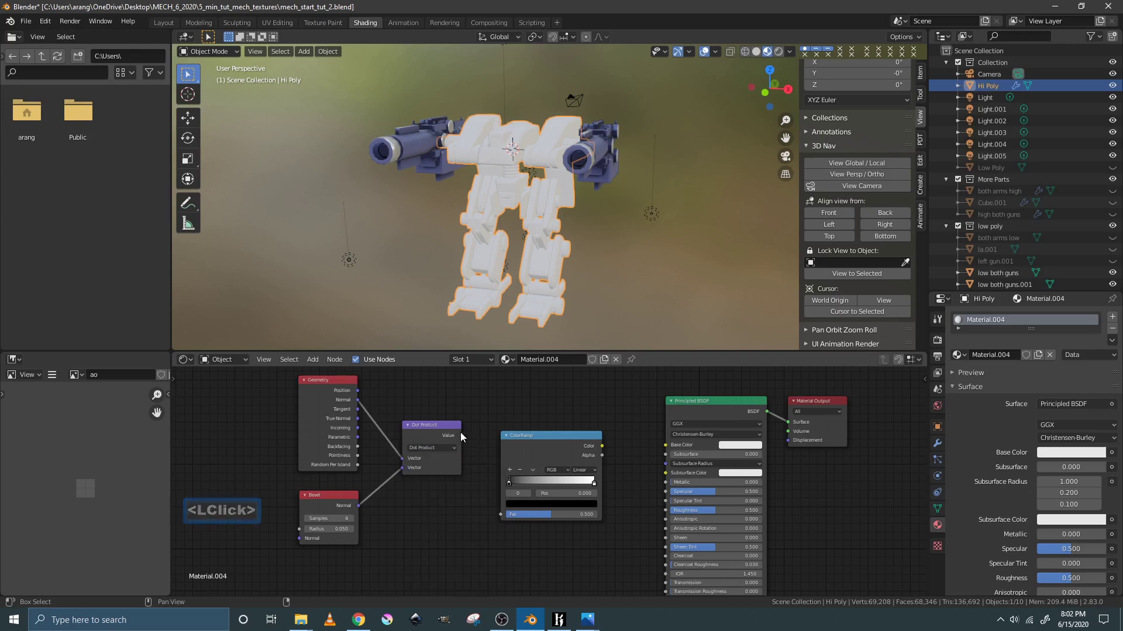
# - Feed the dot-product Value into ColorRamp Fac and ColorRamp Color into Base Color
pyautogui.moveTo(461, 435); pyautogui.dragTo(497, 514)
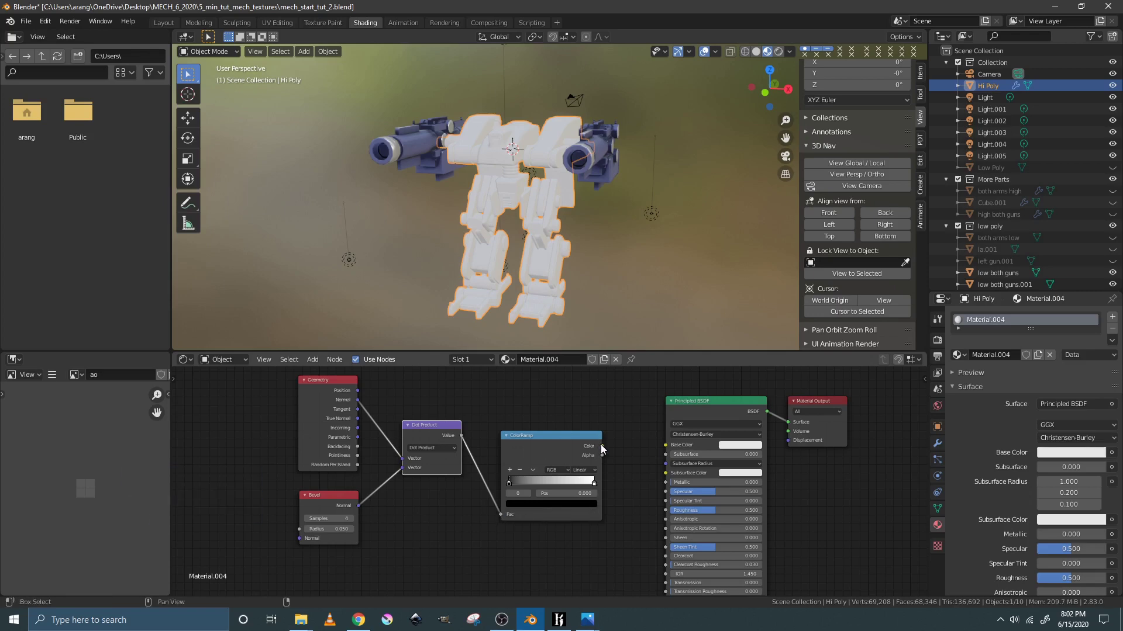
pyautogui.moveTo(601, 446); pyautogui.dragTo(666, 445)
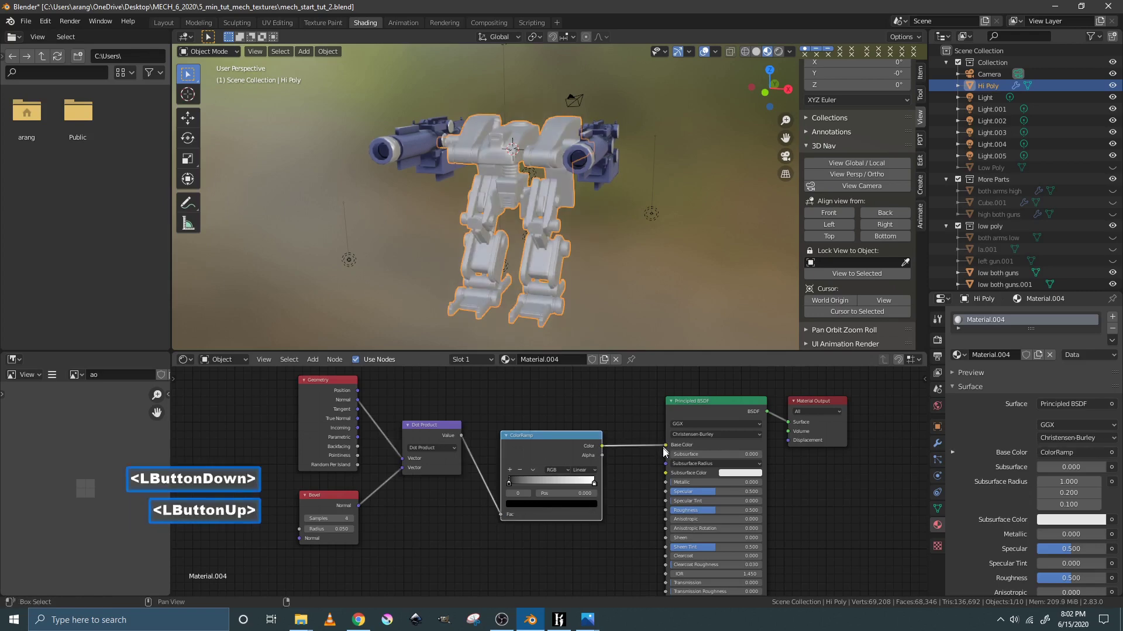
pyautogui.scroll(2, 614, 251)
pyautogui.scroll(1, 611, 250)
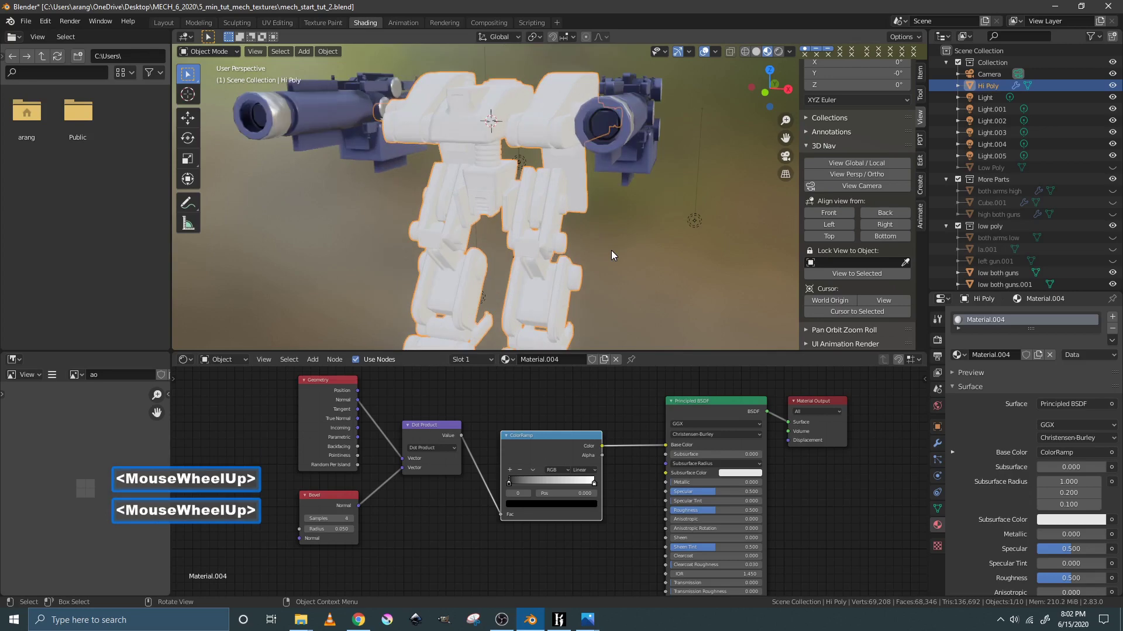
pyautogui.moveTo(612, 250); pyautogui.dragTo(606, 263, button='middle')
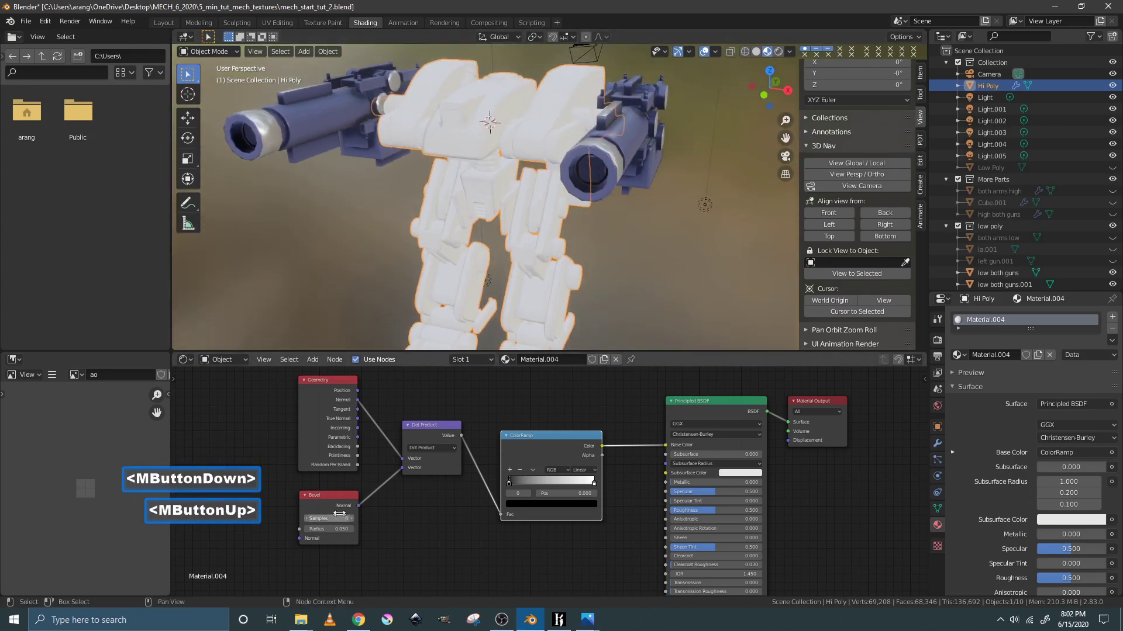
# - Set the Bevel node to 16 samples and a radius of 0.150
pyautogui.click(327, 519)
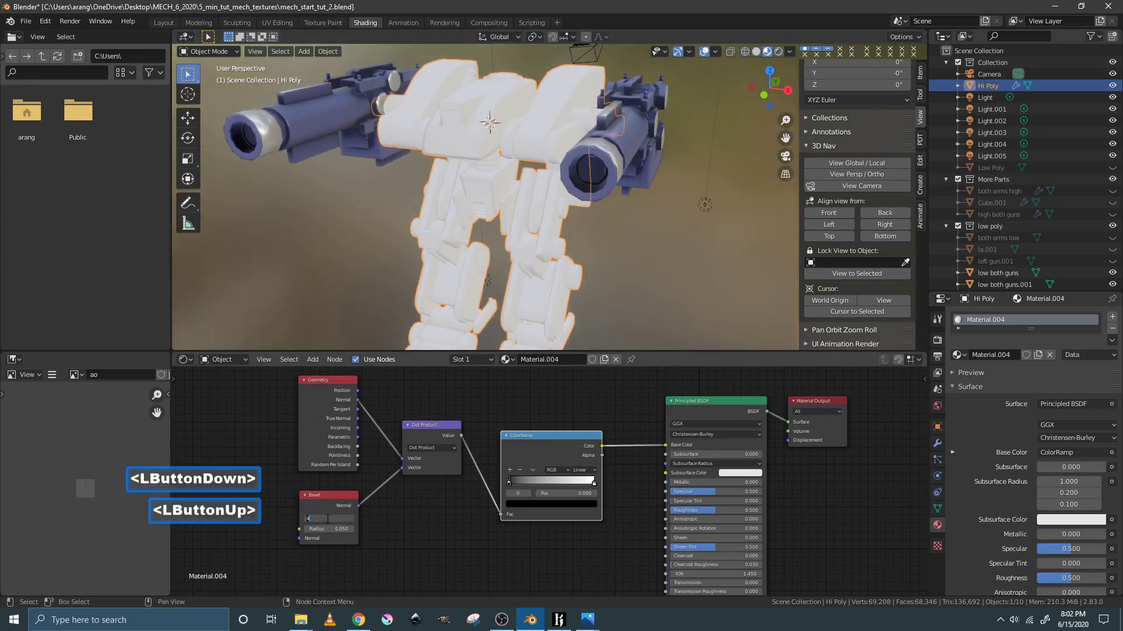
pyautogui.write('16')
pyautogui.press('Return')
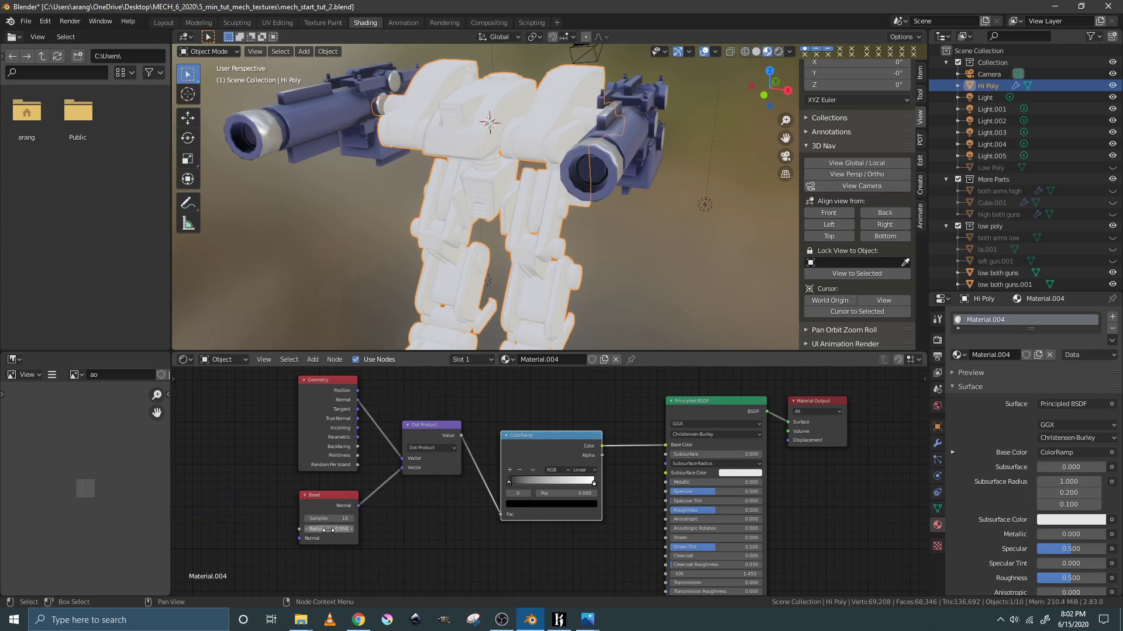
pyautogui.click(329, 529)
pyautogui.press('BackSpace')
pyautogui.write('.150')
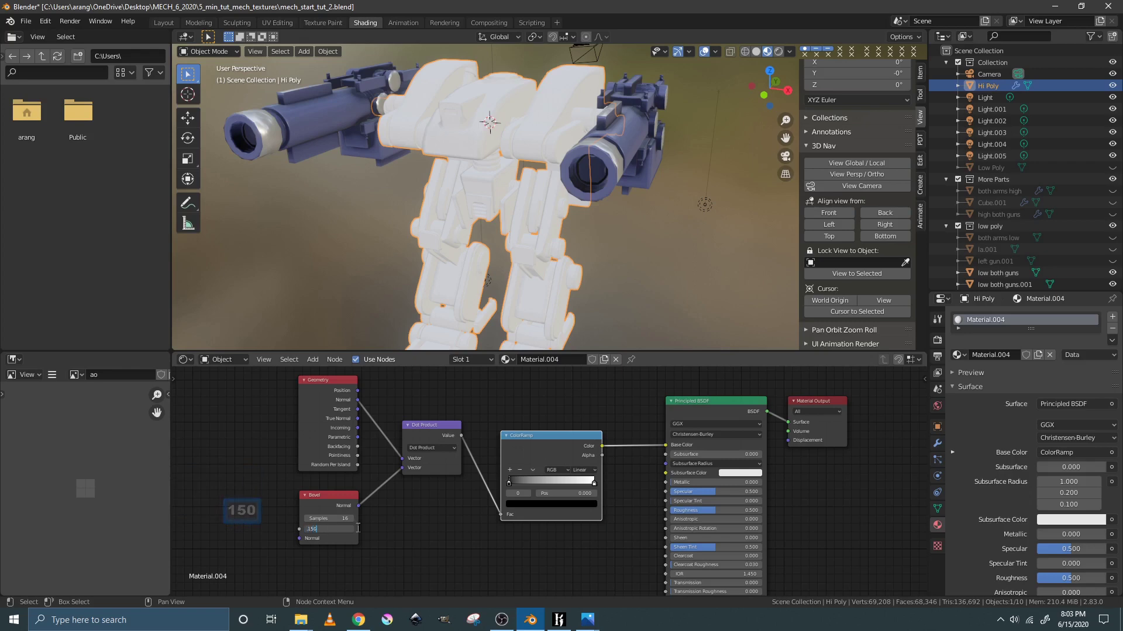
pyautogui.press('Pause')
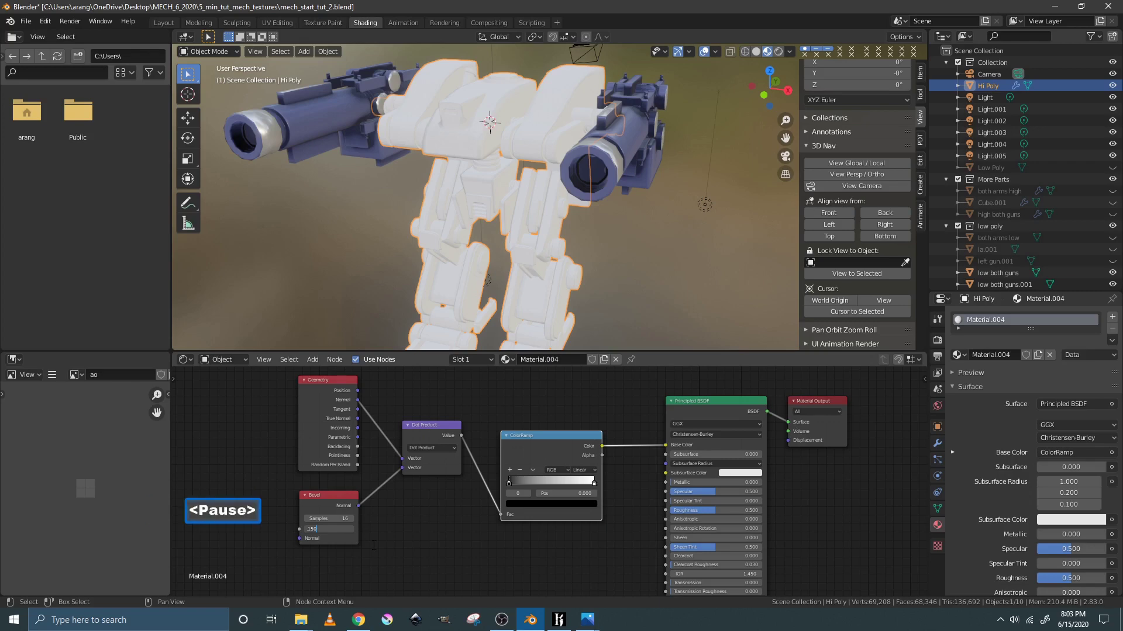
pyautogui.click(373, 545)
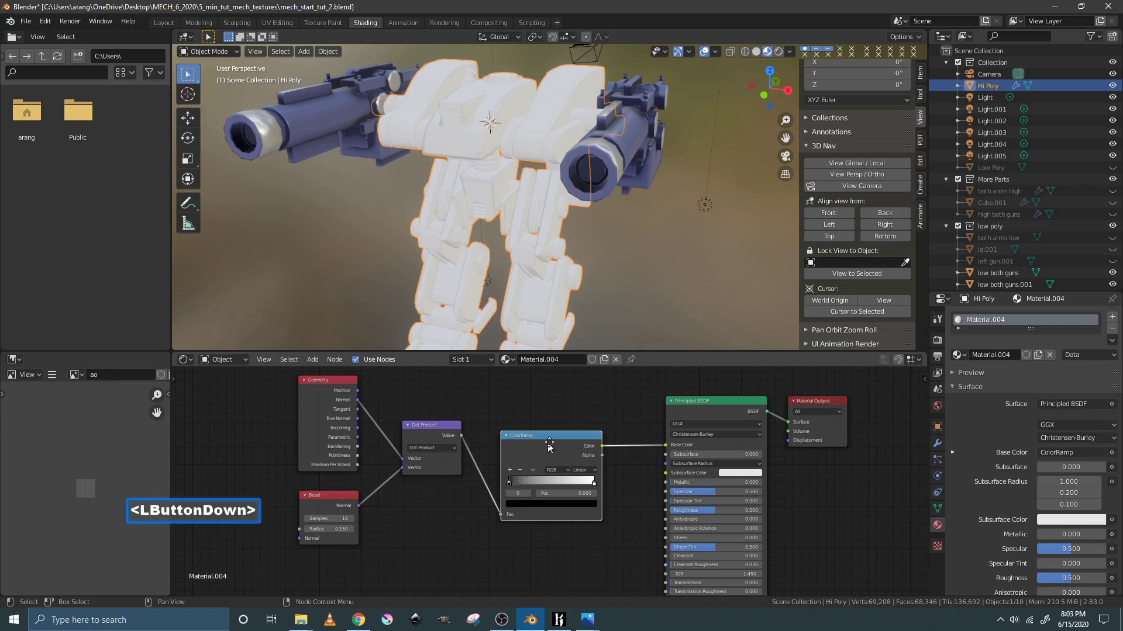
# - Slide the ColorRamp's black stop right to 0.977, leaving only thin light edges on the mech
pyautogui.moveTo(544, 446); pyautogui.dragTo(554, 436)
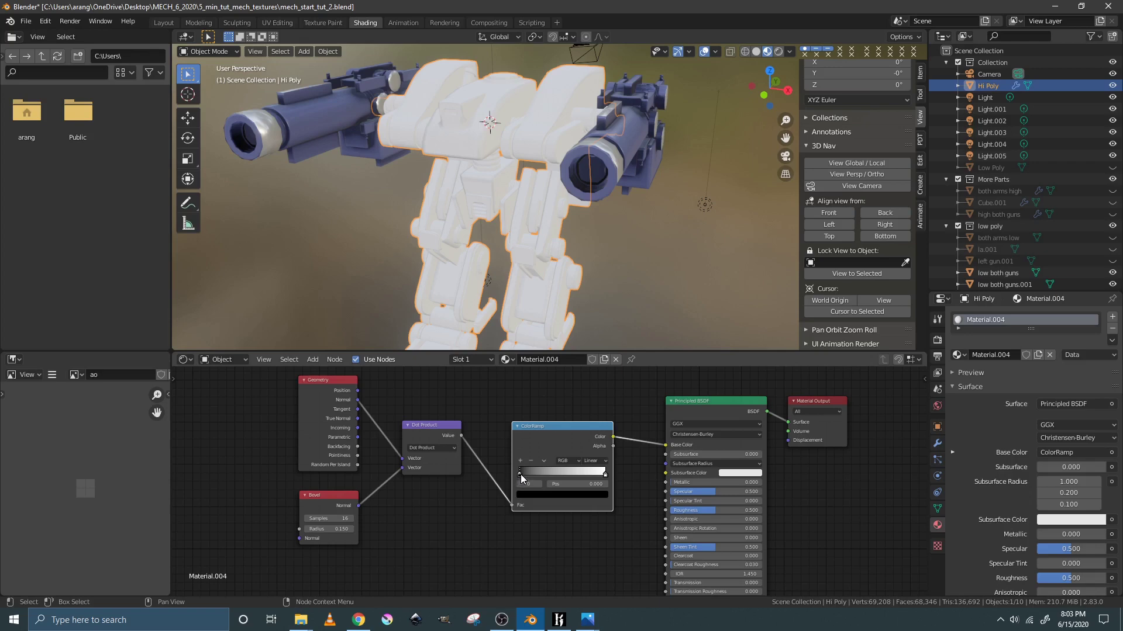
pyautogui.moveTo(521, 476); pyautogui.dragTo(605, 478)
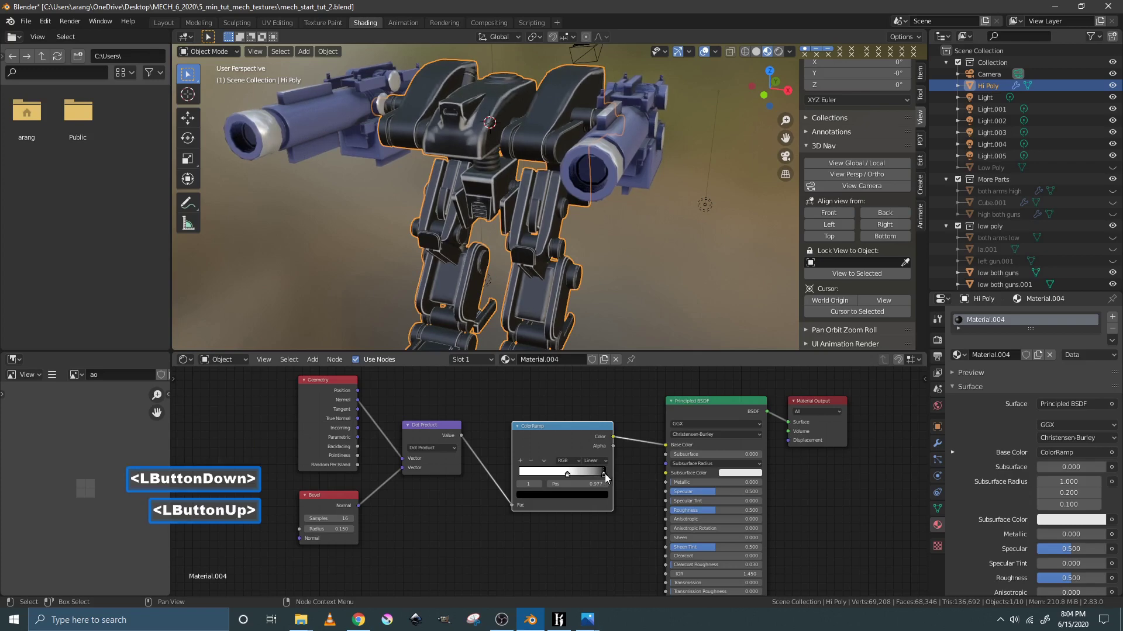
pyautogui.scroll(3, 603, 292)
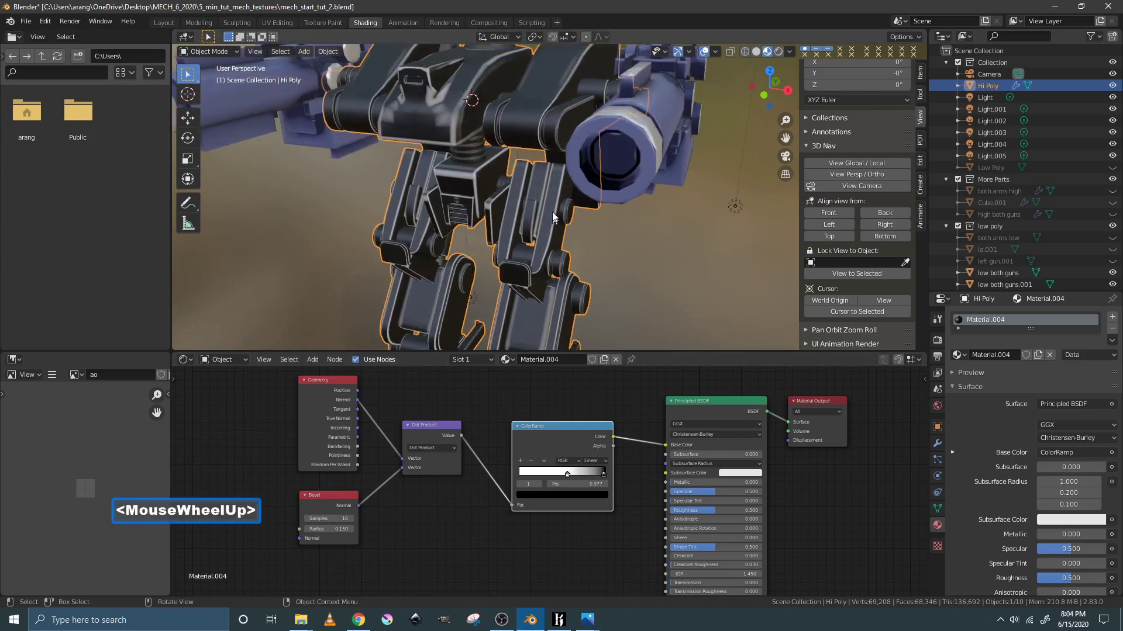
pyautogui.moveTo(518, 219); pyautogui.dragTo(651, 154, button='middle')
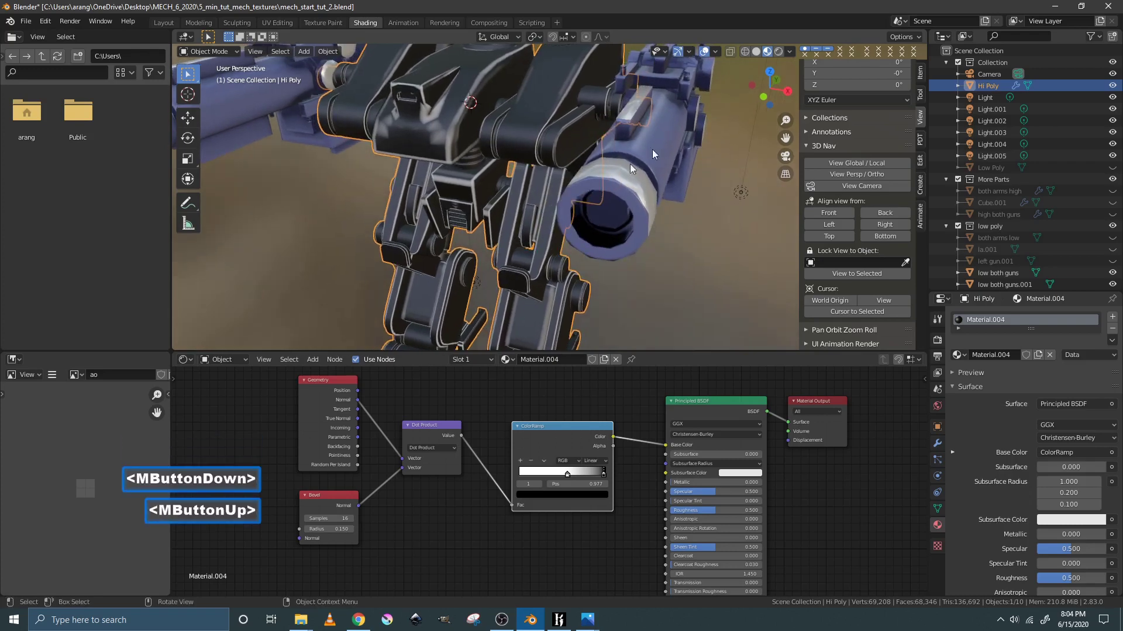
# - Switch the viewport to Rendered shading and raise Cycles viewport samples to 400
pyautogui.click(779, 50)
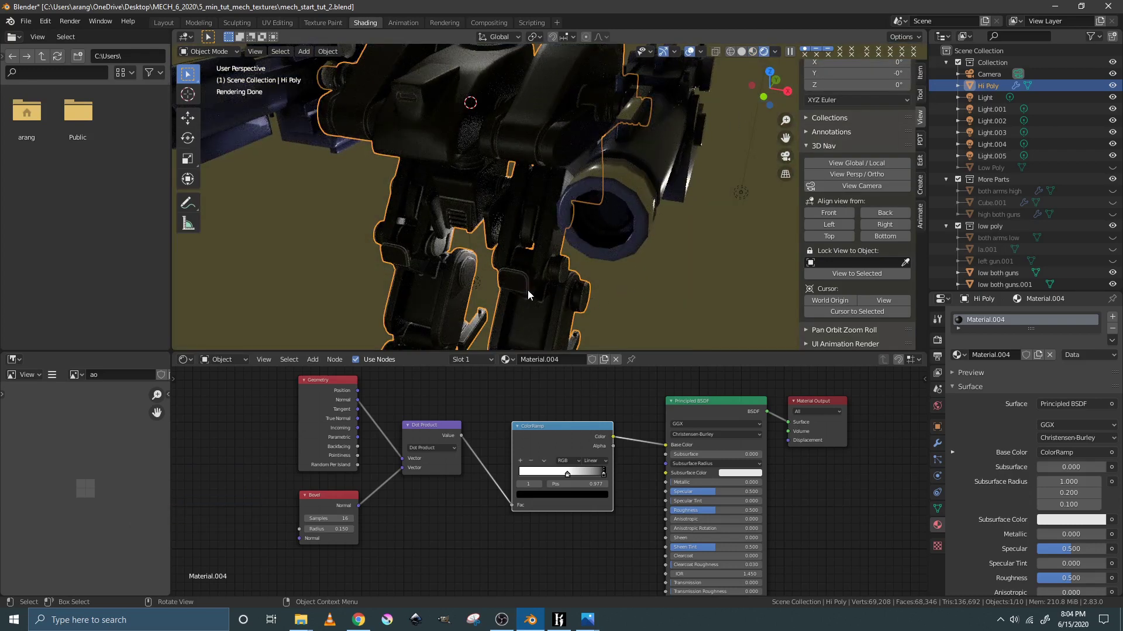
pyautogui.moveTo(584, 242); pyautogui.dragTo(582, 237, button='middle')
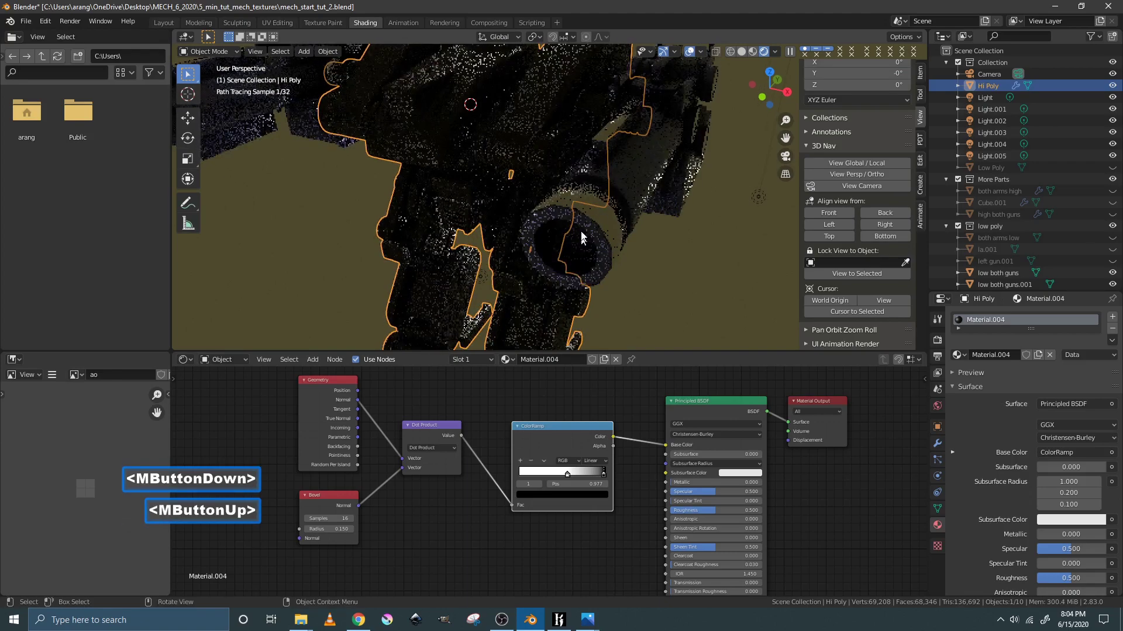
pyautogui.click(938, 340)
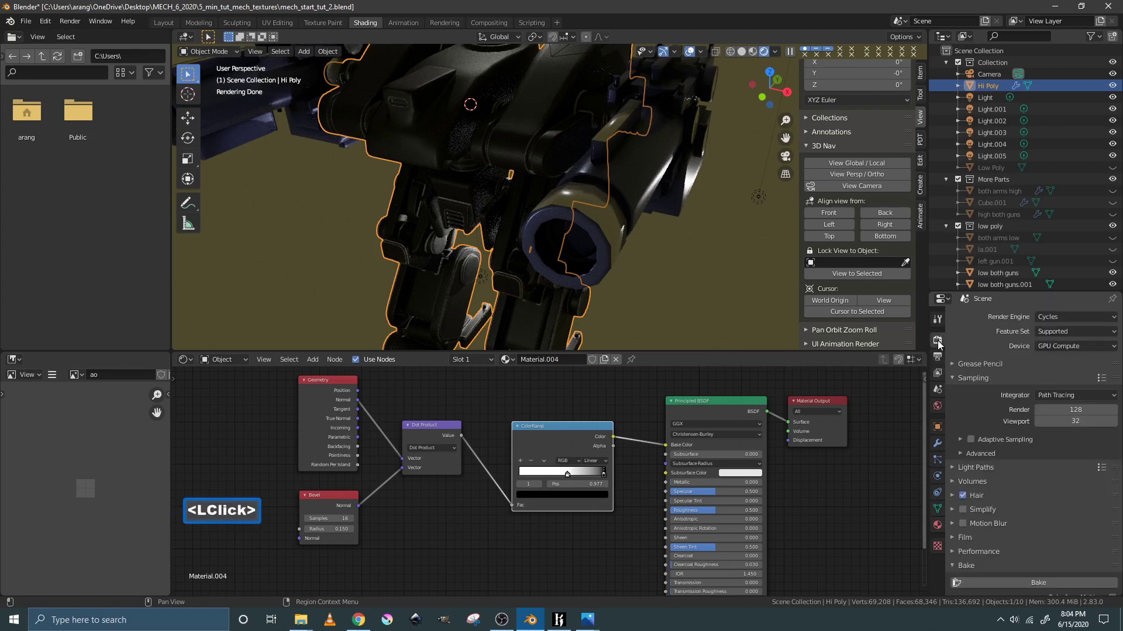
pyautogui.click(1070, 419)
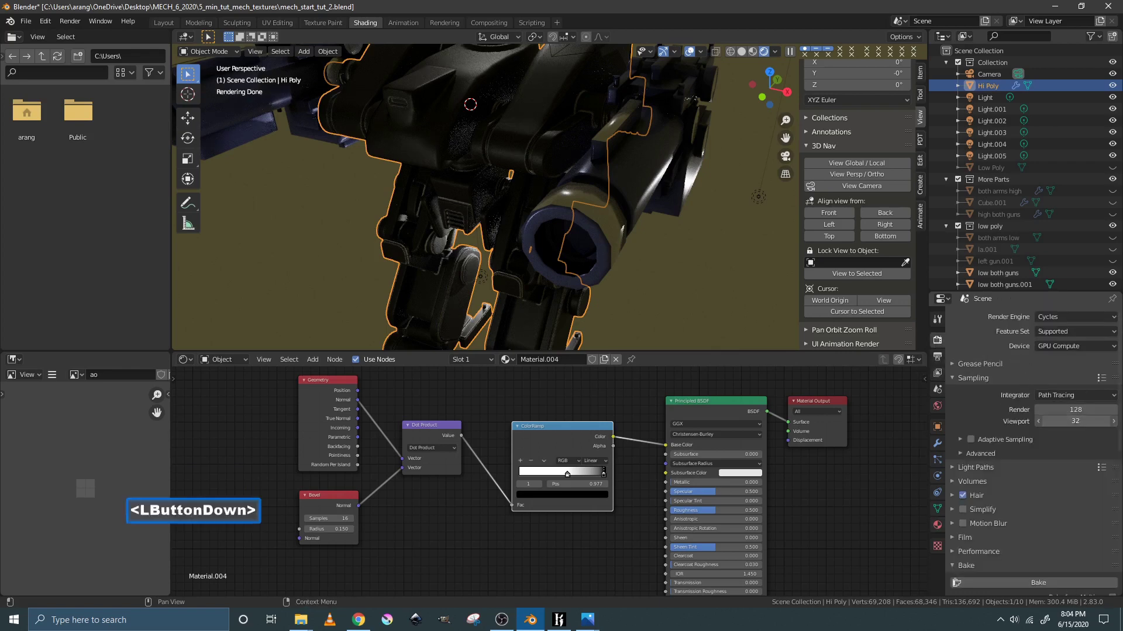
pyautogui.write('400')
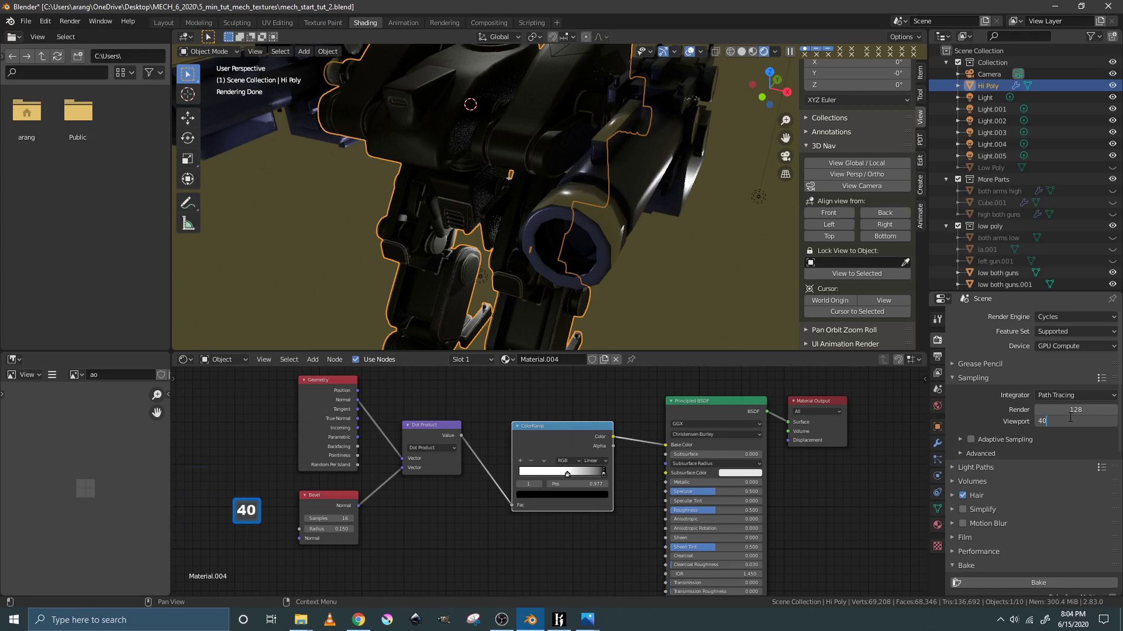
pyautogui.press('Return')
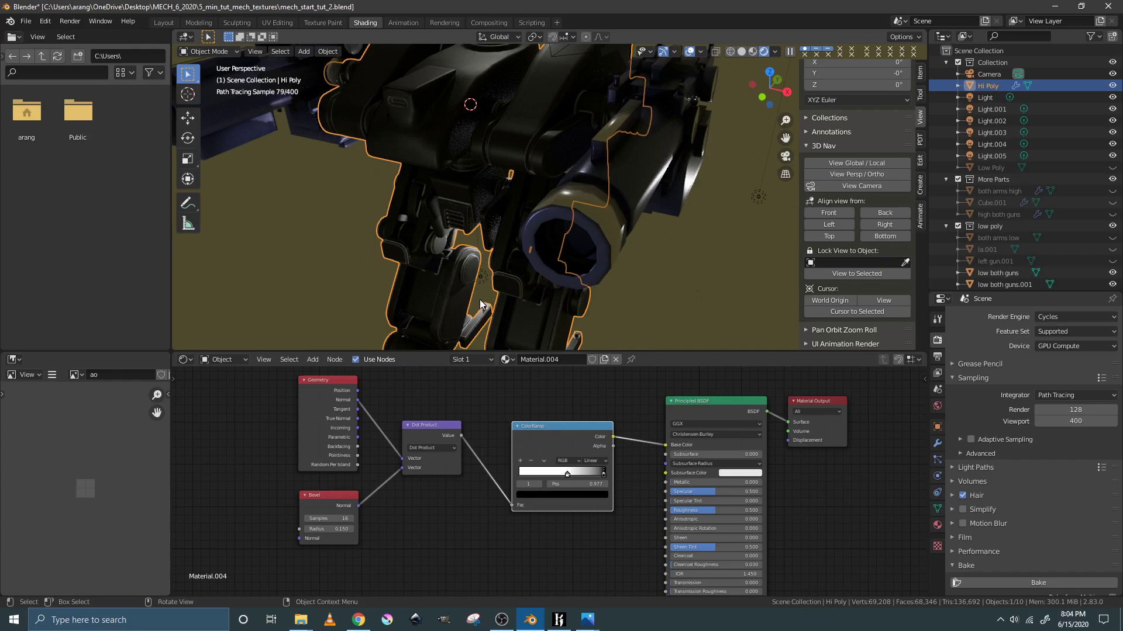
pyautogui.moveTo(487, 308); pyautogui.dragTo(292, 297, button='middle')
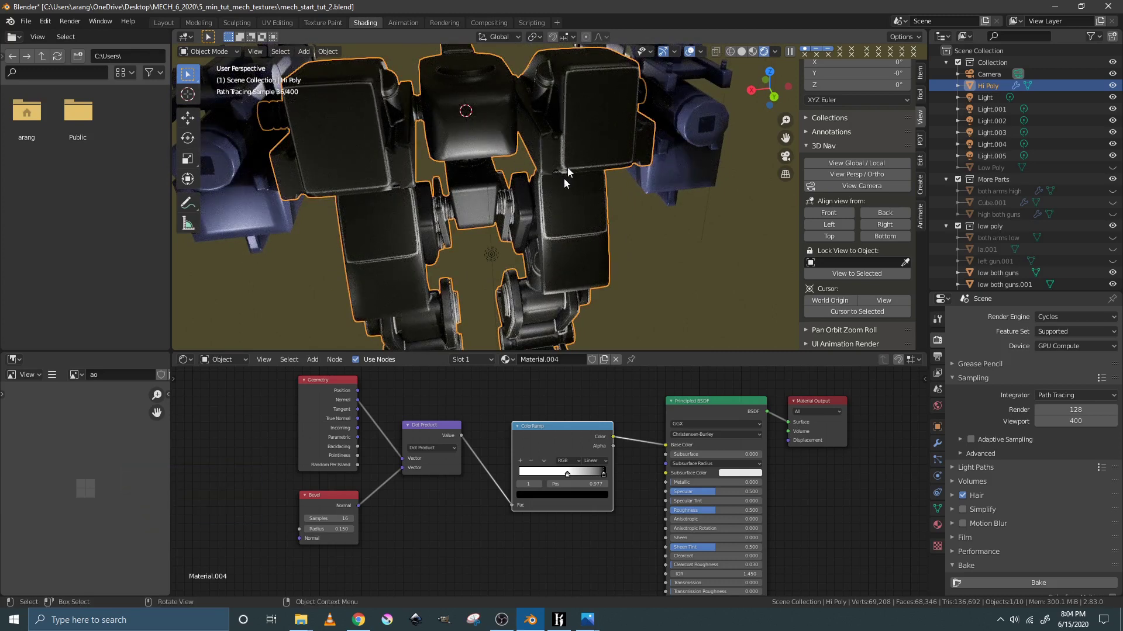
pyautogui.moveTo(565, 243)
pyautogui.mouseDown(button='middle')
pyautogui.moveTo(566, 269)
pyautogui.moveTo(577, 268)
pyautogui.moveTo(532, 286)
pyautogui.mouseUp(button='middle')
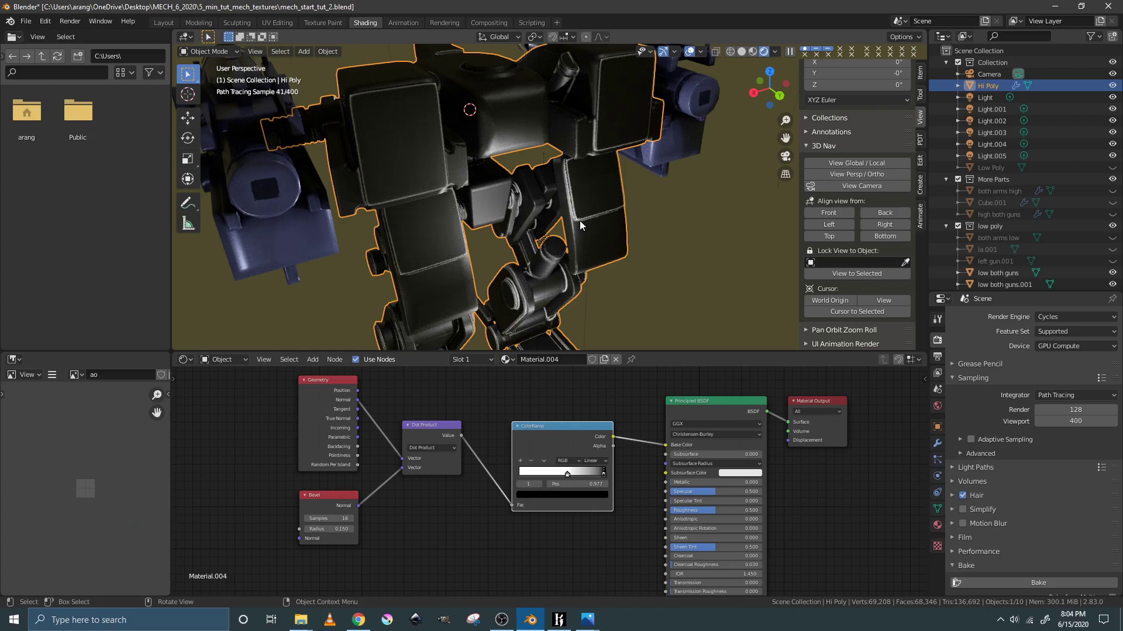
pyautogui.press('Pause')
pyautogui.click(403, 308)
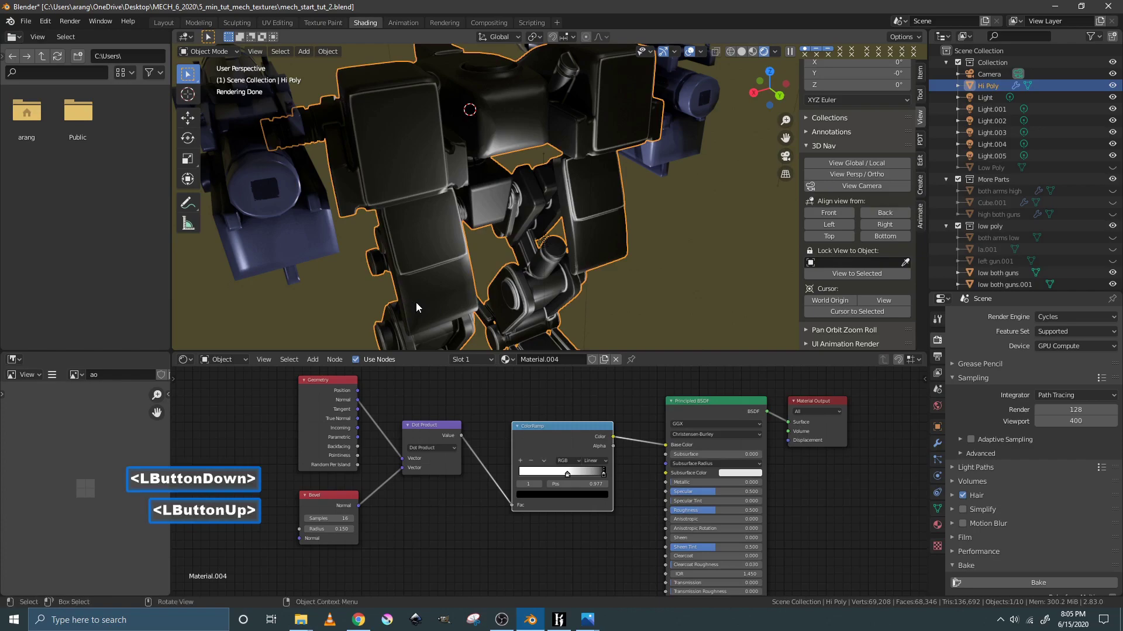
pyautogui.moveTo(416, 303)
pyautogui.mouseDown(button='middle')
pyautogui.moveTo(629, 291)
pyautogui.moveTo(619, 285)
pyautogui.mouseUp(button='middle')
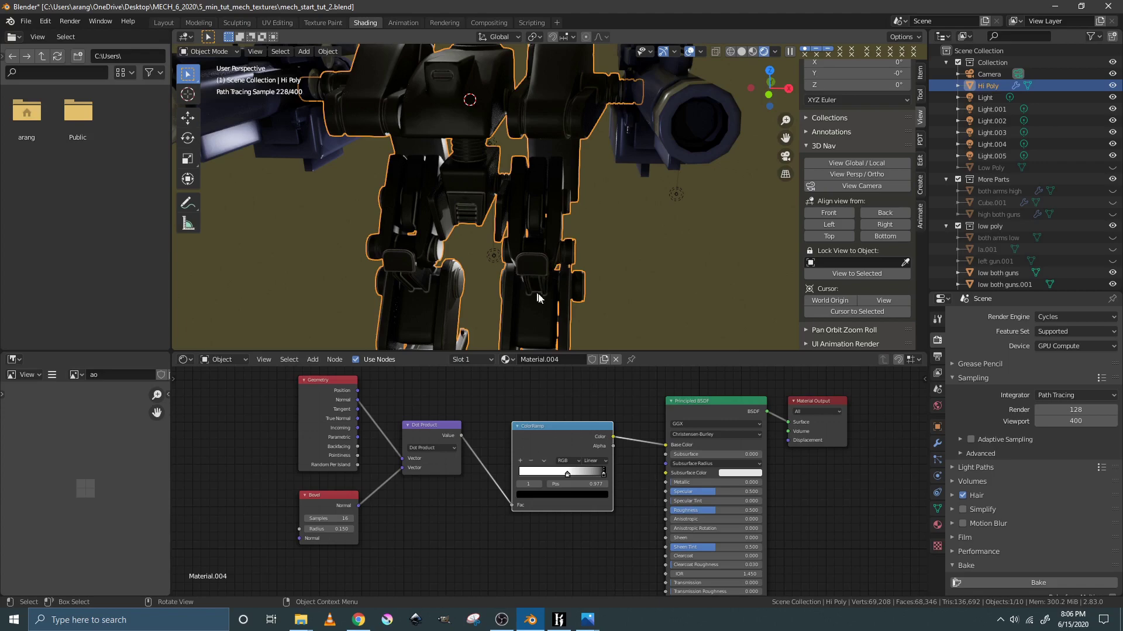
pyautogui.moveTo(626, 276); pyautogui.dragTo(615, 279, button='middle')
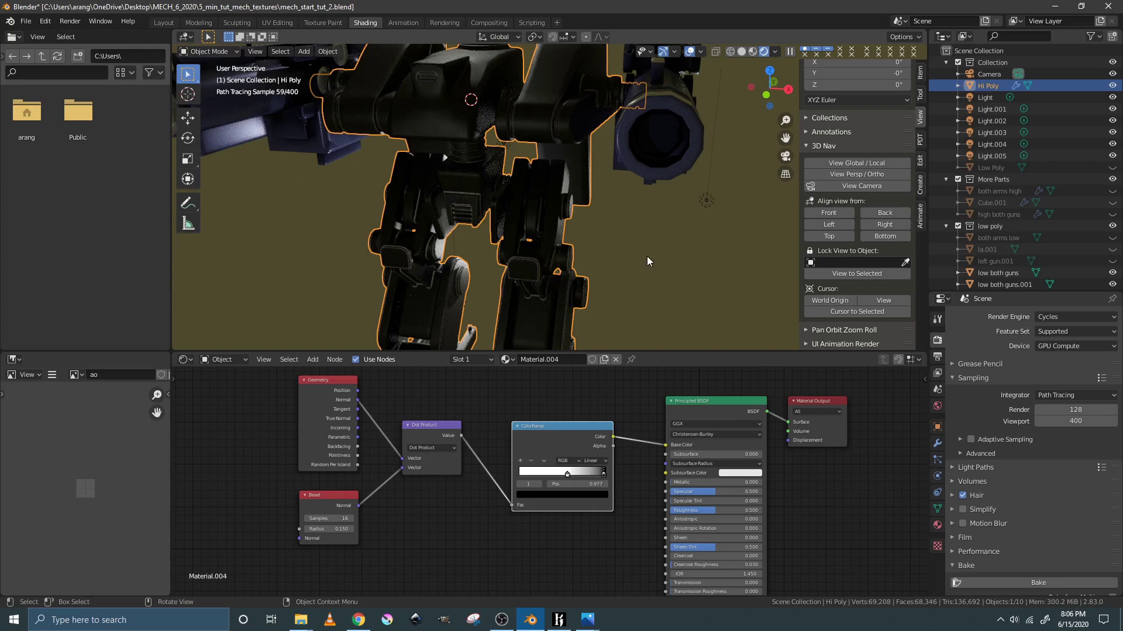
pyautogui.press('Pause')
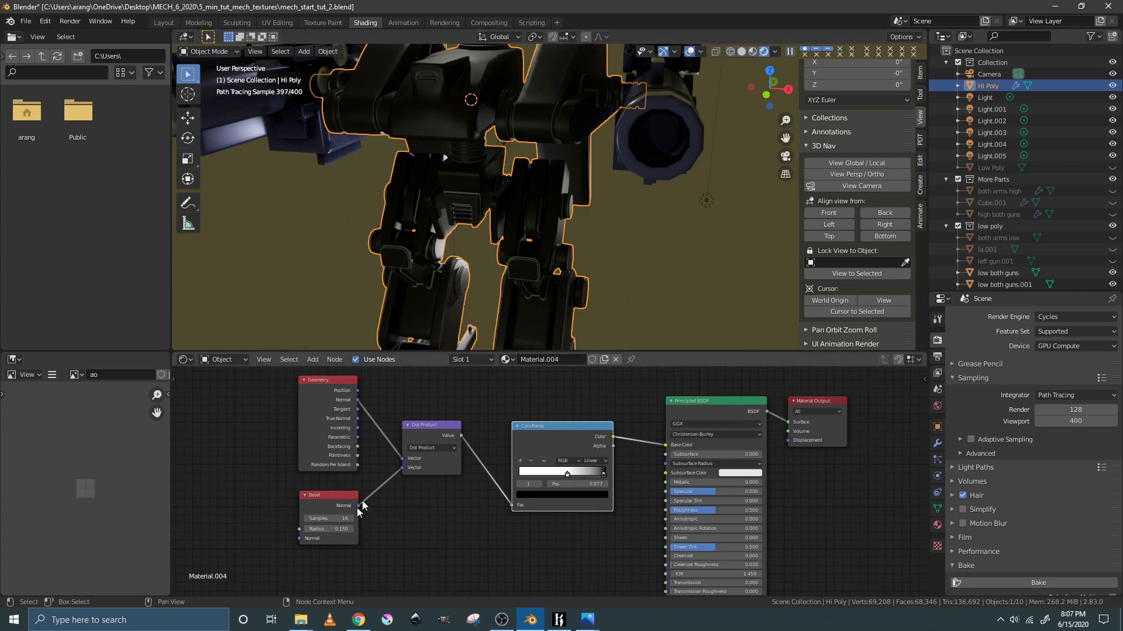
# - Raise the Bevel radius in two increments to 0.350
pyautogui.click(352, 529)
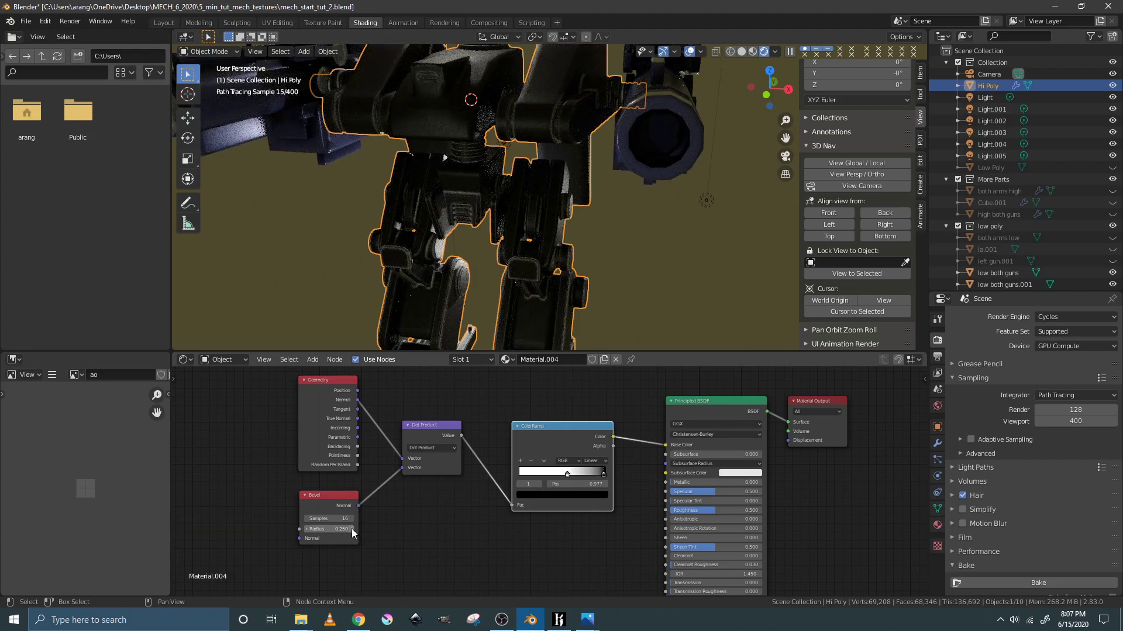
pyautogui.click(352, 529)
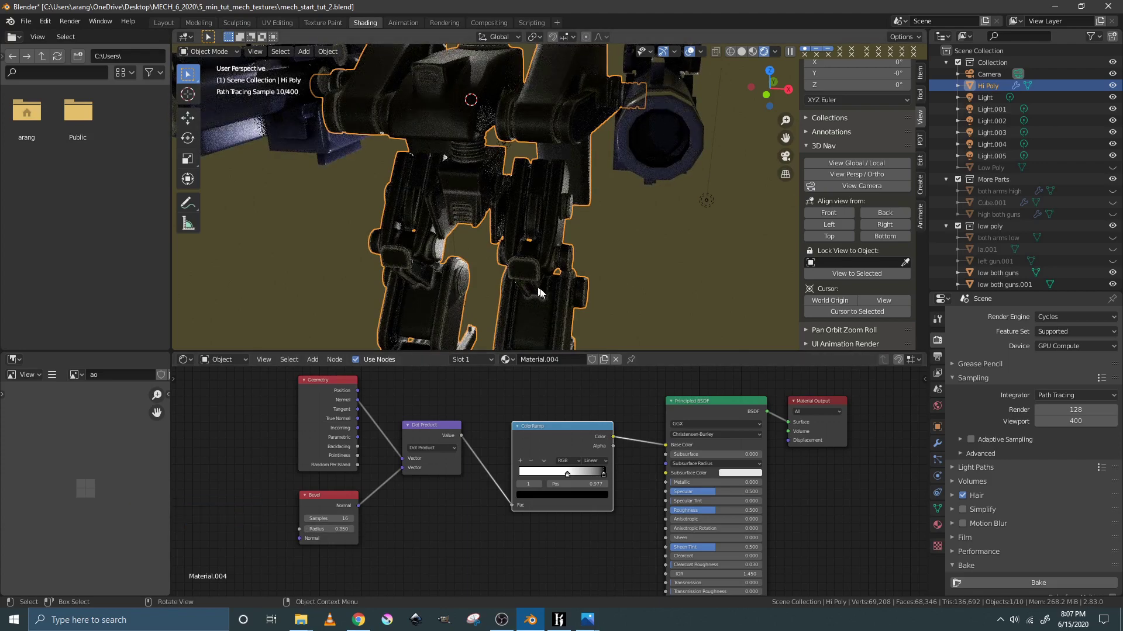
pyautogui.moveTo(444, 266); pyautogui.dragTo(511, 289, button='middle')
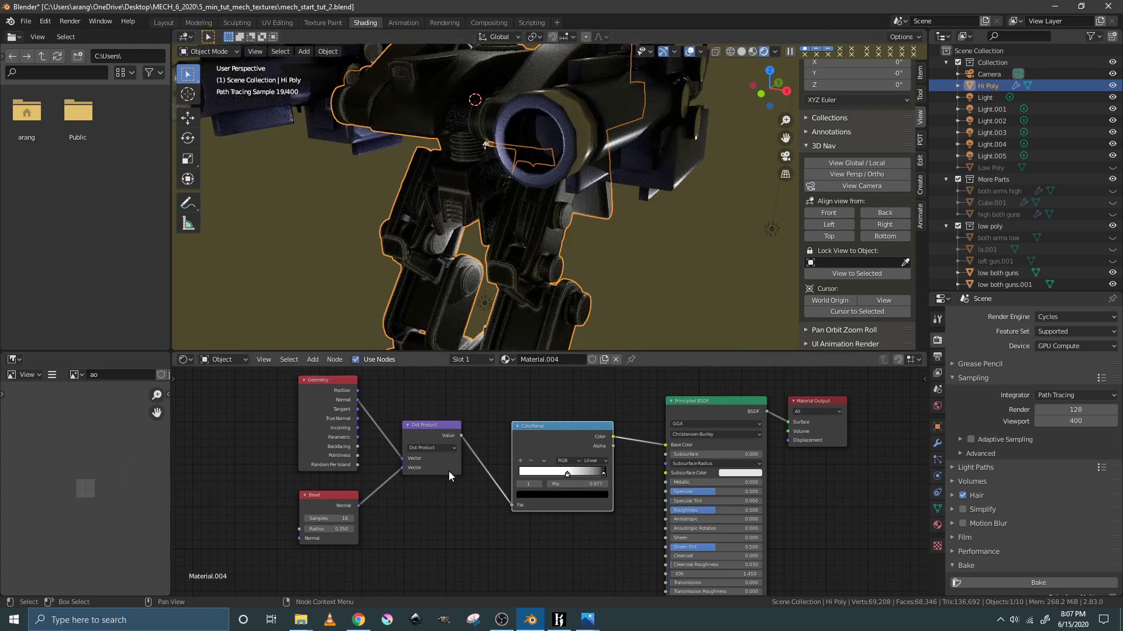
# - Darken the ColorRamp's white stop to grey, Value 0.665
pyautogui.click(567, 475)
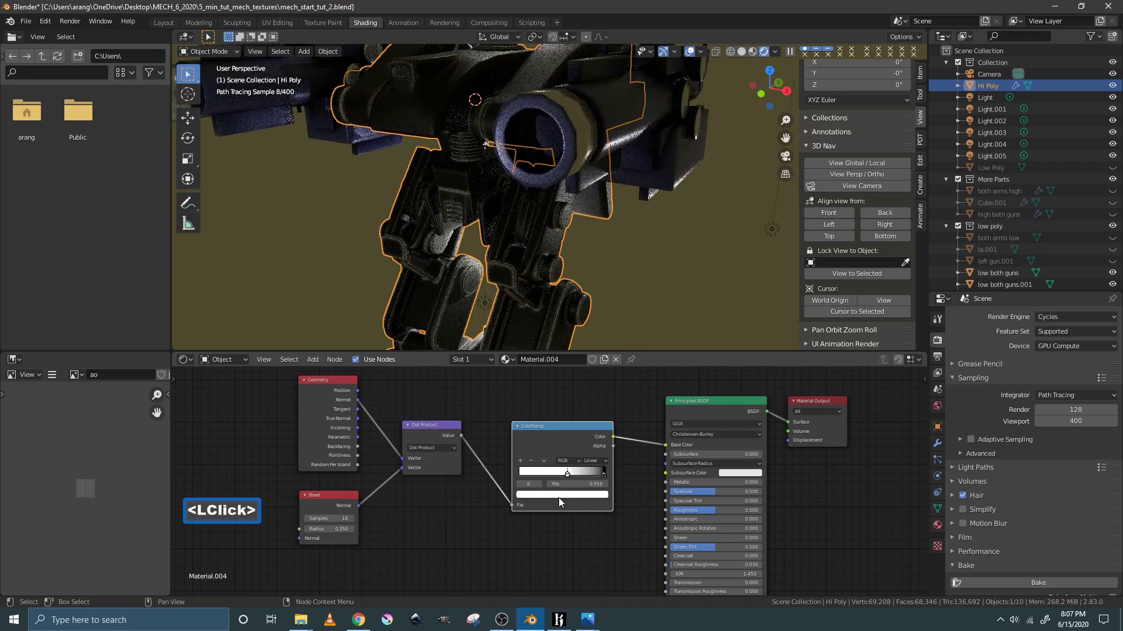
pyautogui.click(559, 495)
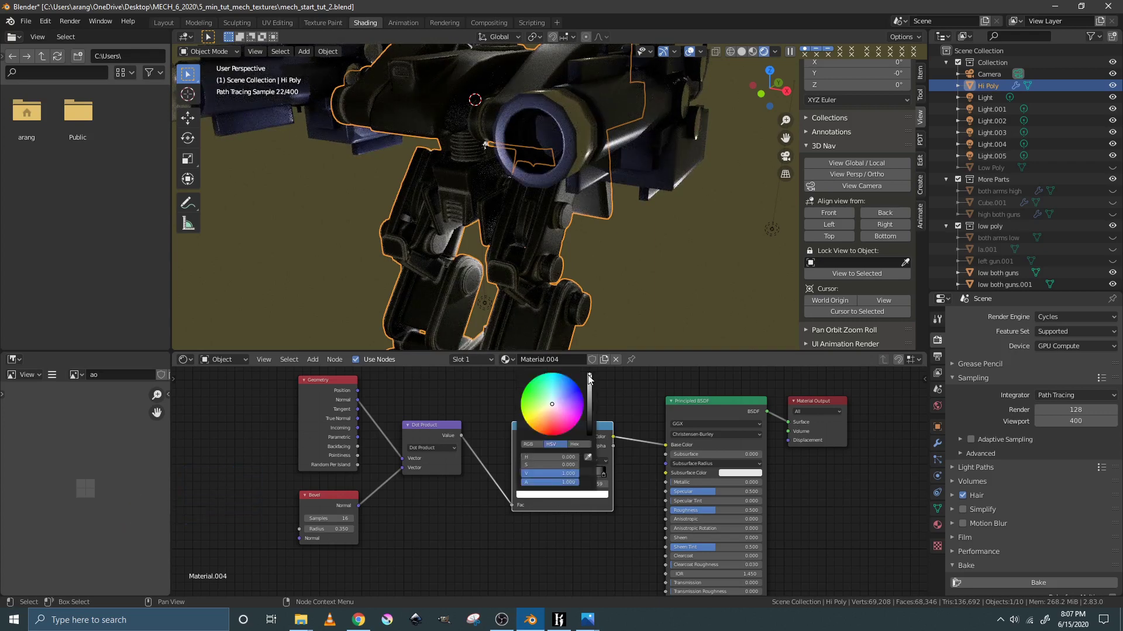
pyautogui.moveTo(590, 377)
pyautogui.mouseDown()
pyautogui.moveTo(589, 398)
pyautogui.moveTo(553, 406)
pyautogui.mouseUp()
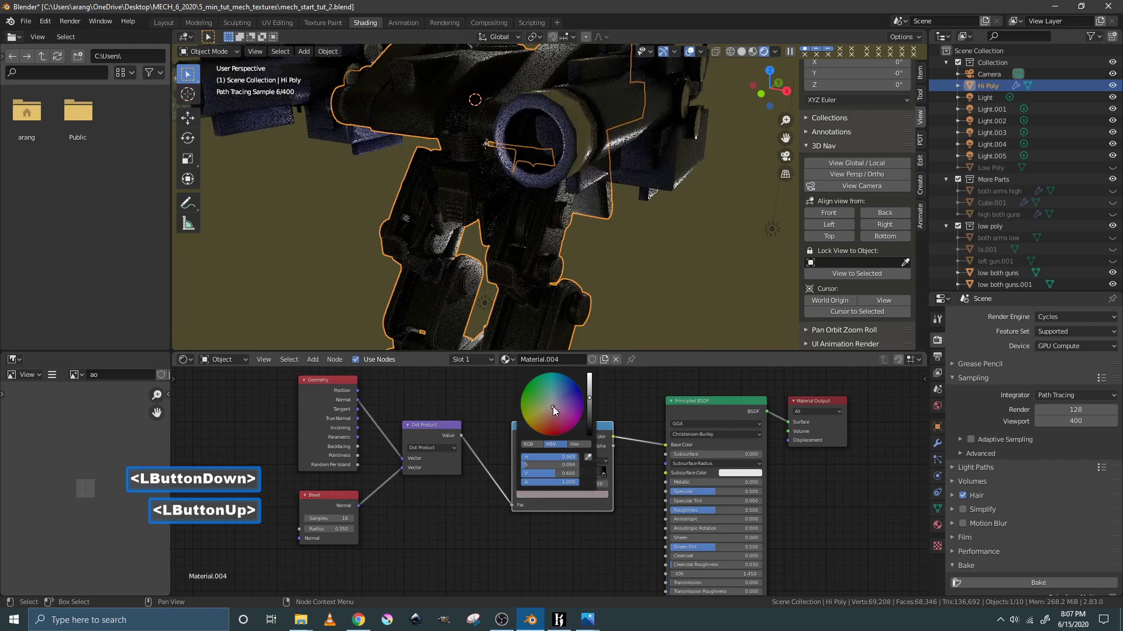
pyautogui.click(605, 477)
# - Change the ColorRamp's dark stop at 0.977 to a deep blue-purple with Value around 0.5
pyautogui.click(592, 493)
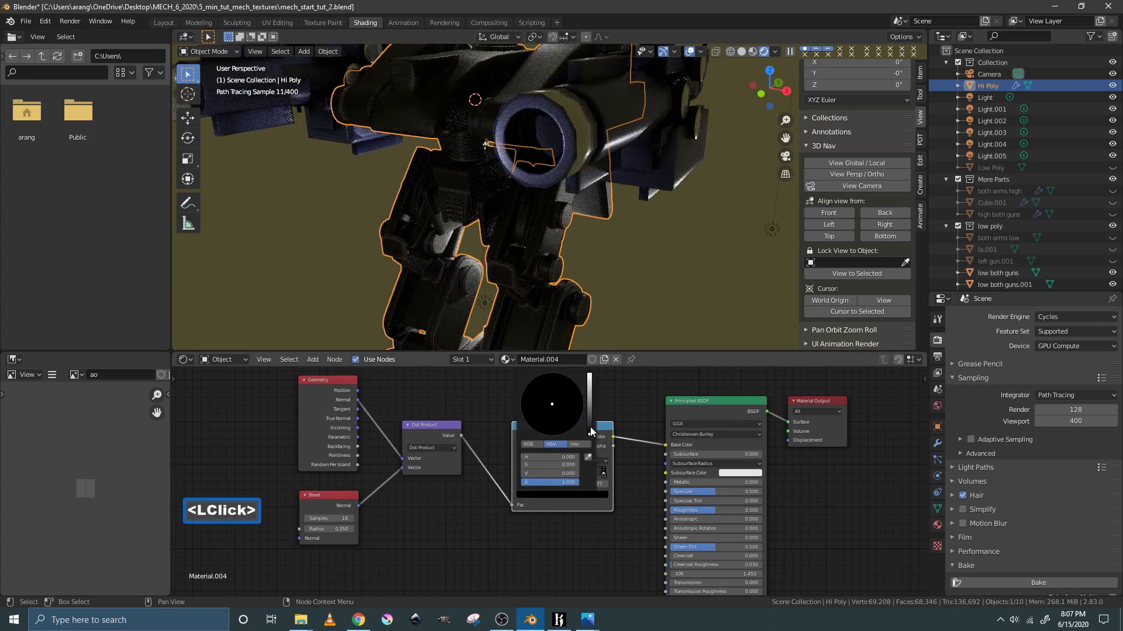
pyautogui.moveTo(591, 432); pyautogui.dragTo(567, 395)
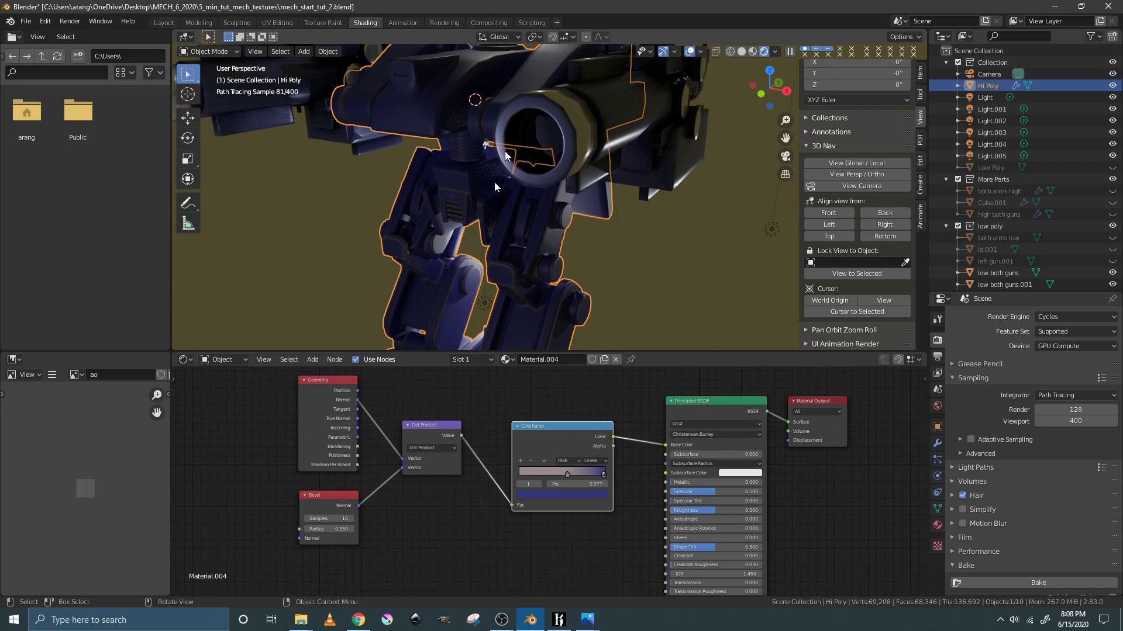
pyautogui.click(605, 478)
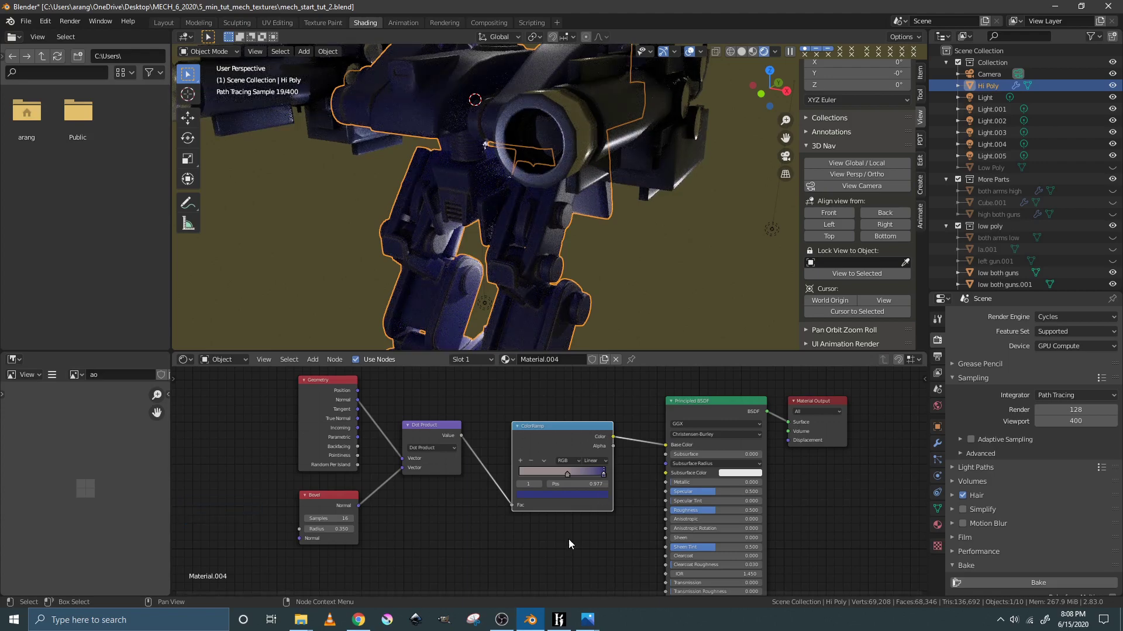
pyautogui.press('Pause')
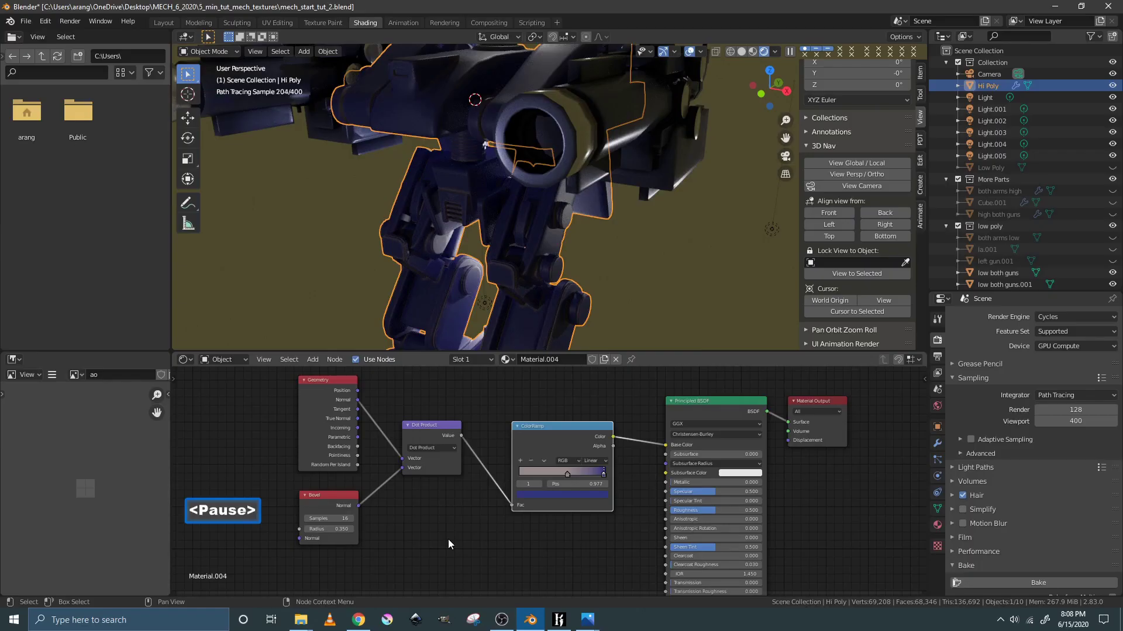